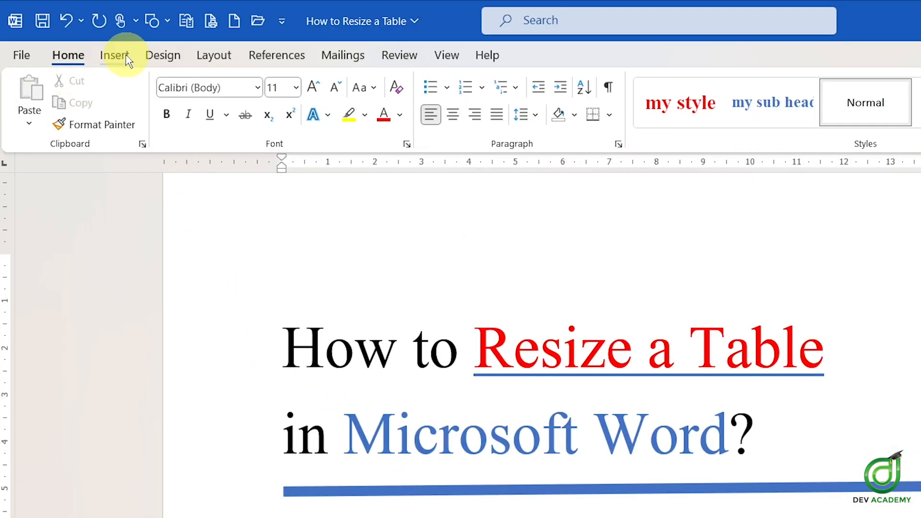
Step: Insert a 3x3 table below the title
click(121, 56)
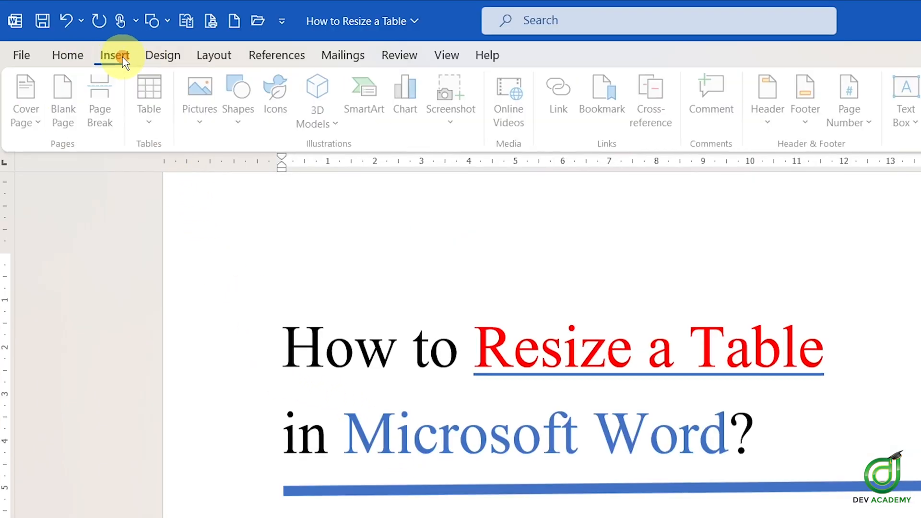
click(166, 130)
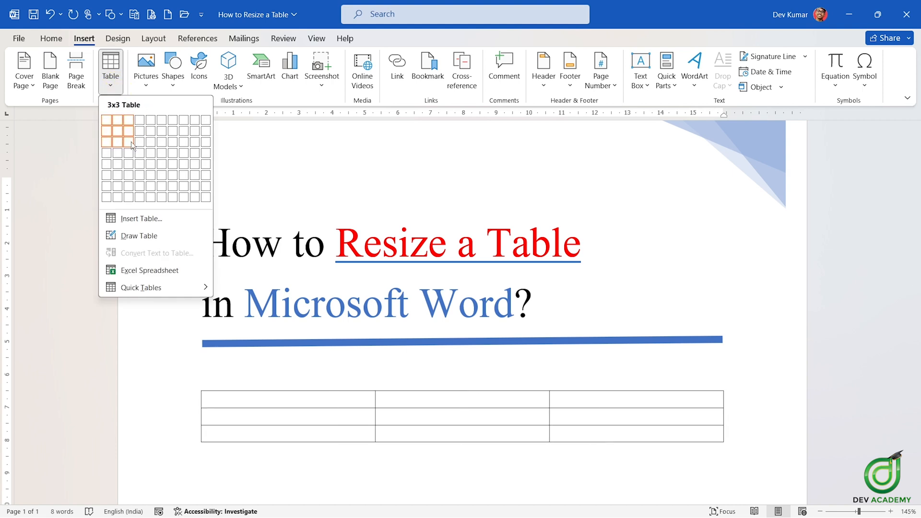
click(181, 205)
scroll(391, 250, down, 4)
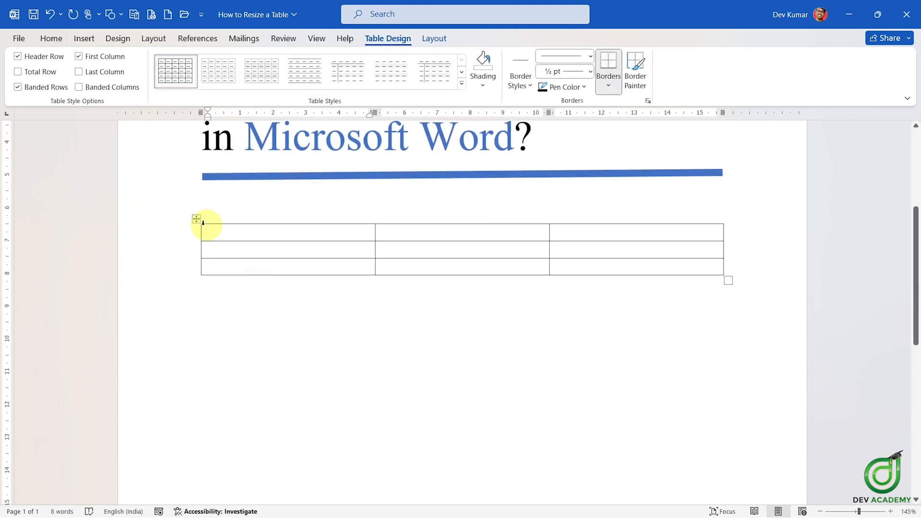
scroll(285, 227, up, 2)
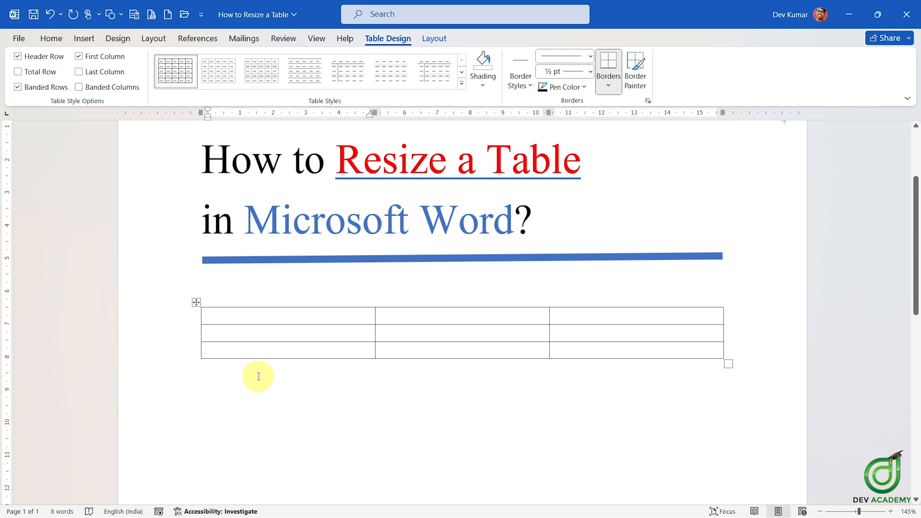
Step: Move the table further down the page using its move handle
click(48, 37)
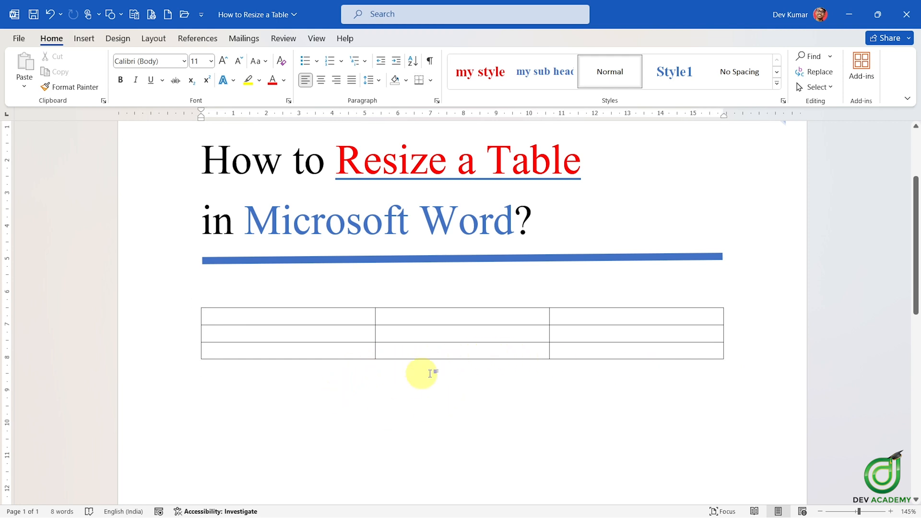
click(379, 437)
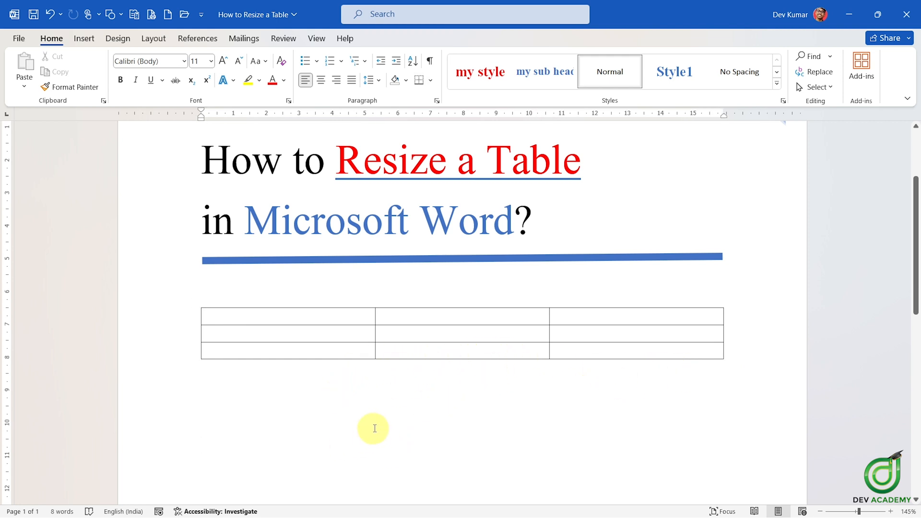
scroll(373, 428, down, 3)
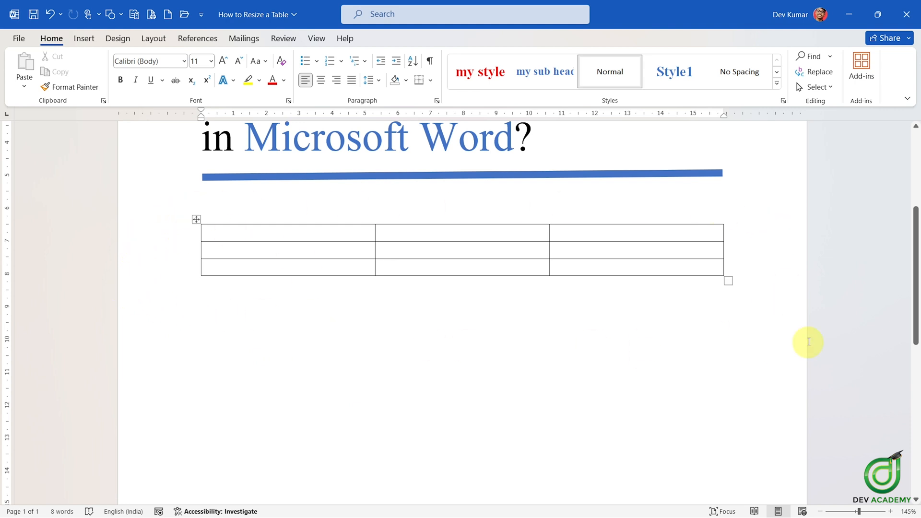
scroll(689, 286, down, 1)
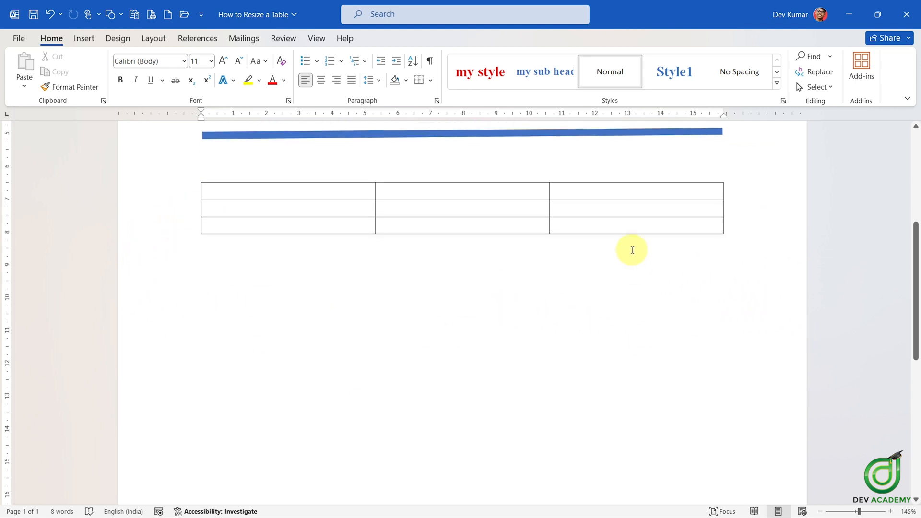
click(626, 228)
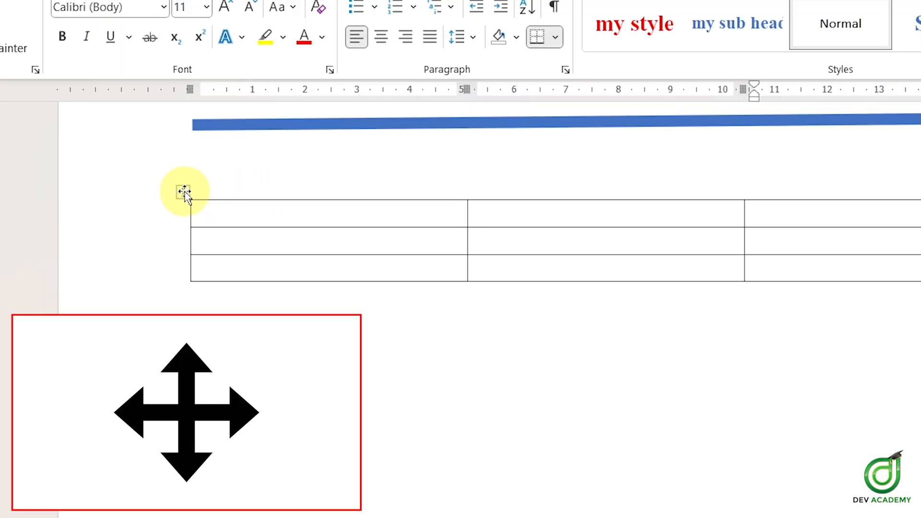
click(184, 192)
click(185, 191)
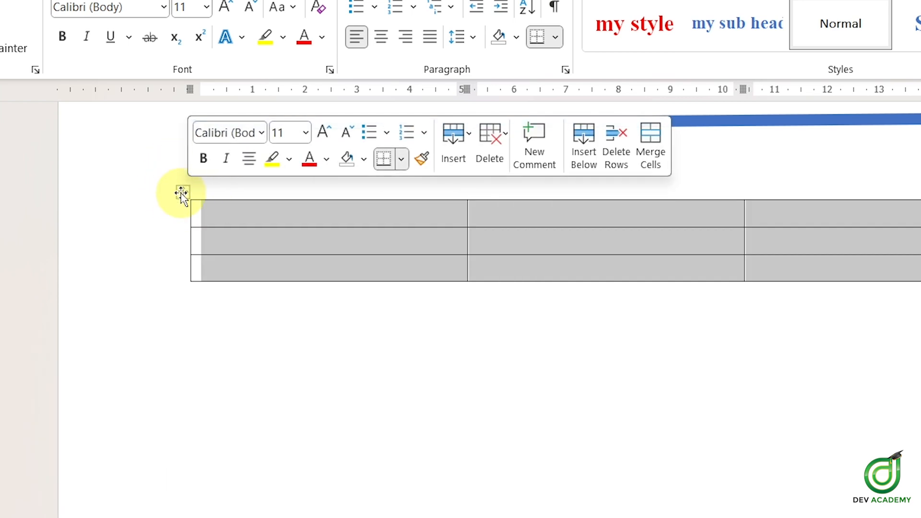
drag(183, 192, 181, 280)
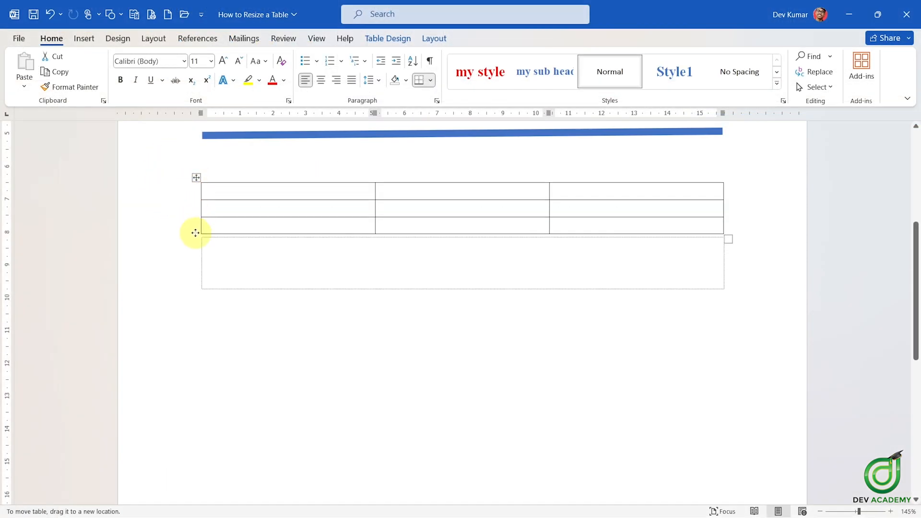
drag(195, 232, 198, 312)
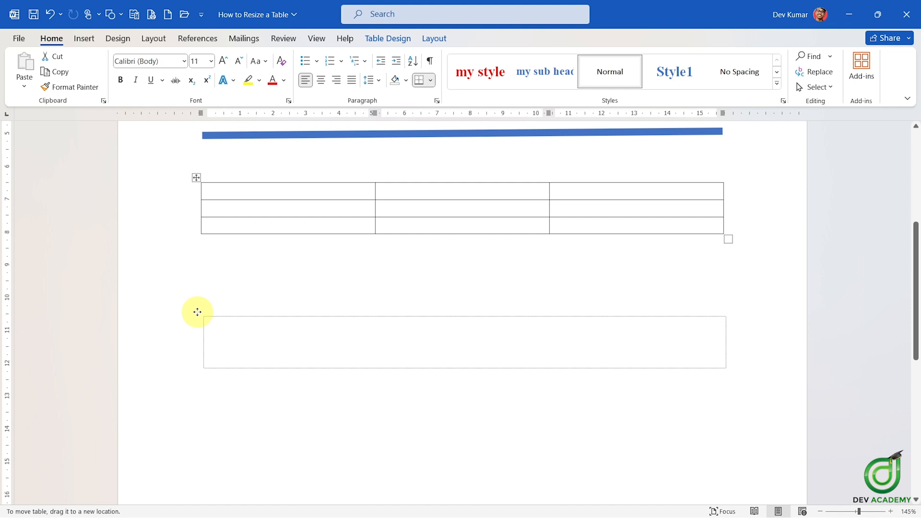
drag(197, 312, 196, 313)
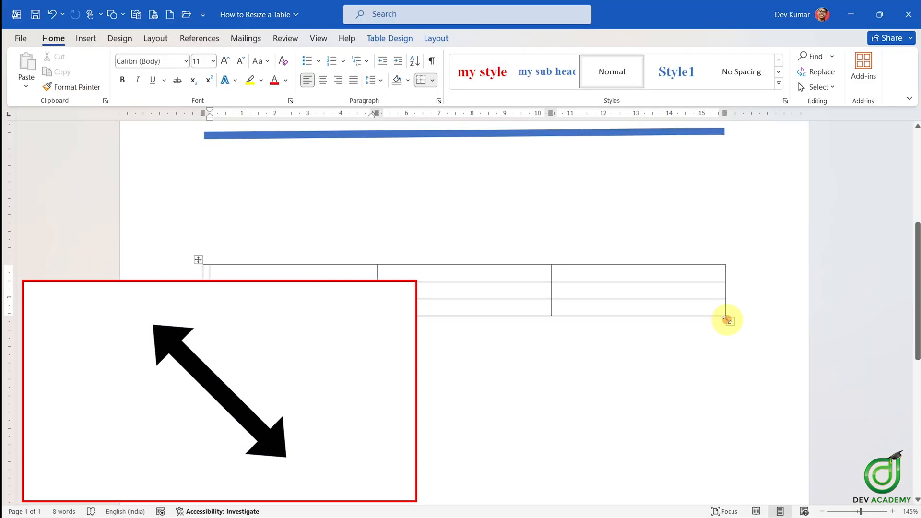
Step: Resize the table from its corner handle, making it taller and narrower
drag(727, 320, 728, 319)
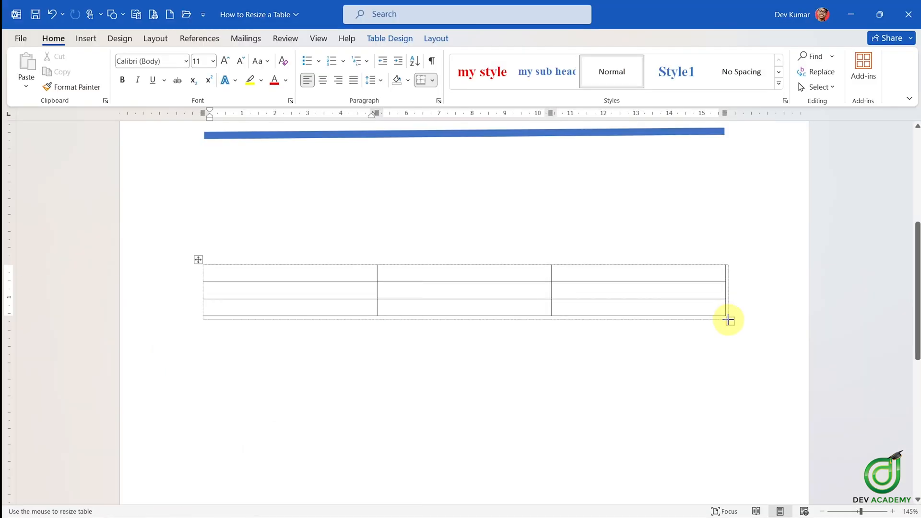
drag(728, 320, 740, 413)
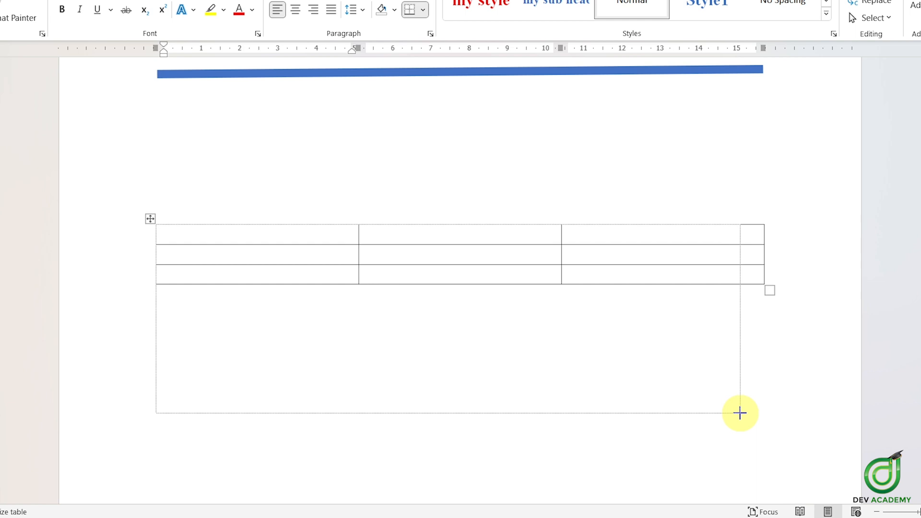
drag(740, 413, 622, 413)
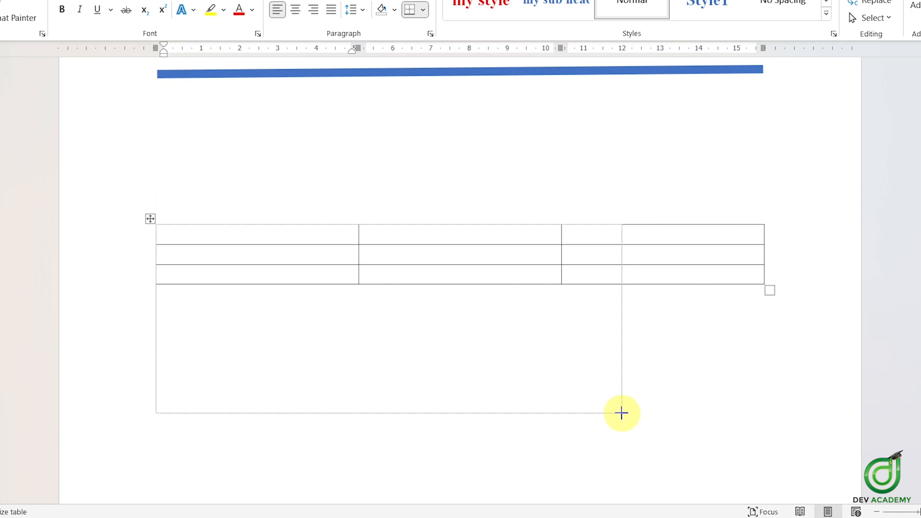
drag(622, 413, 622, 413)
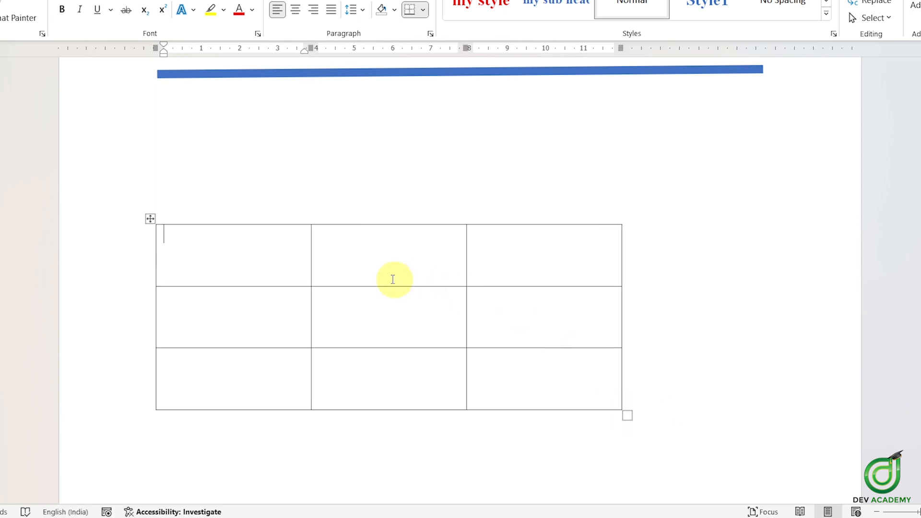
Step: Move the table up and to the right using its move handle
scroll(374, 231, down, 2)
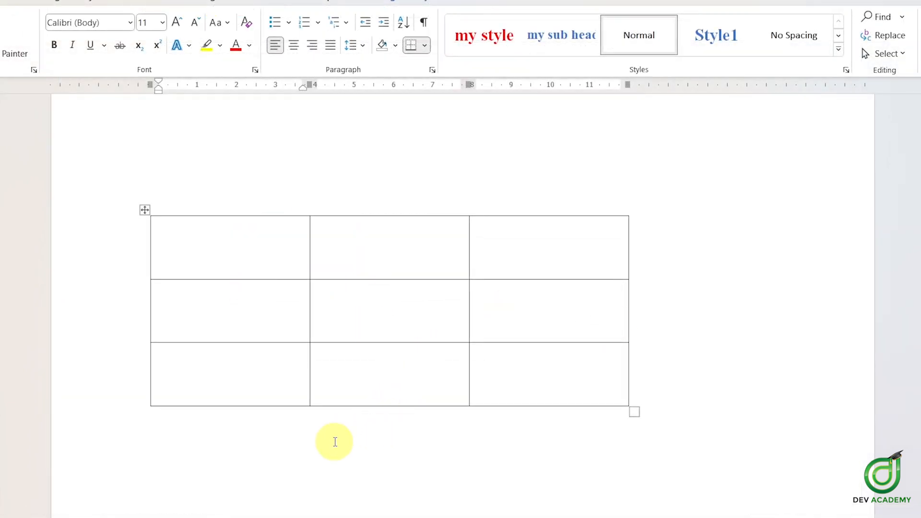
click(345, 483)
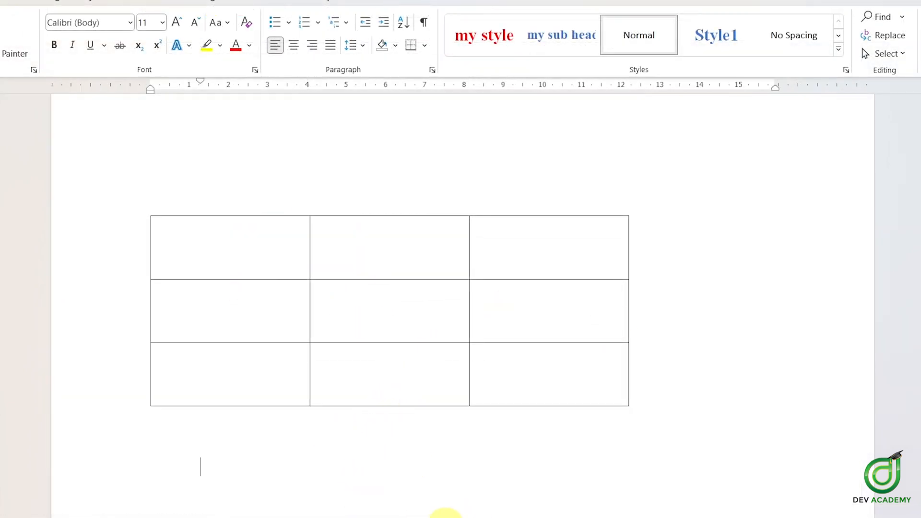
click(357, 313)
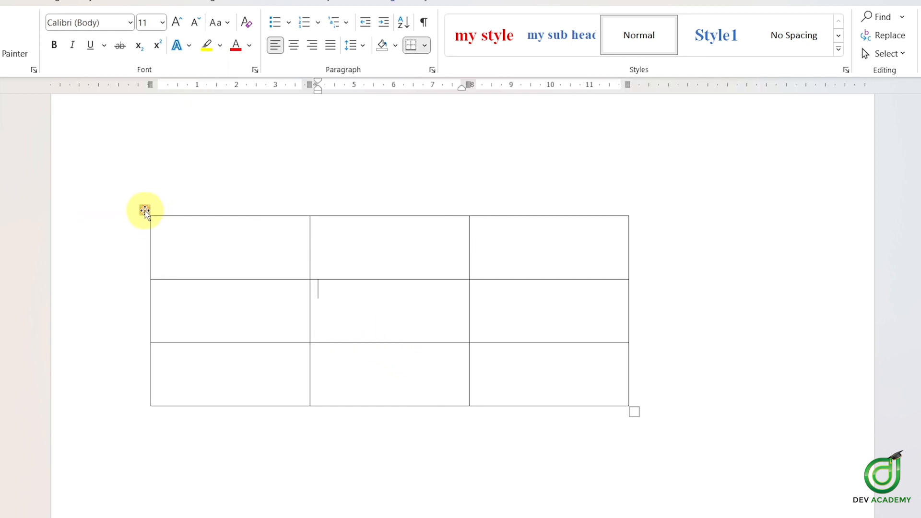
drag(145, 210, 189, 161)
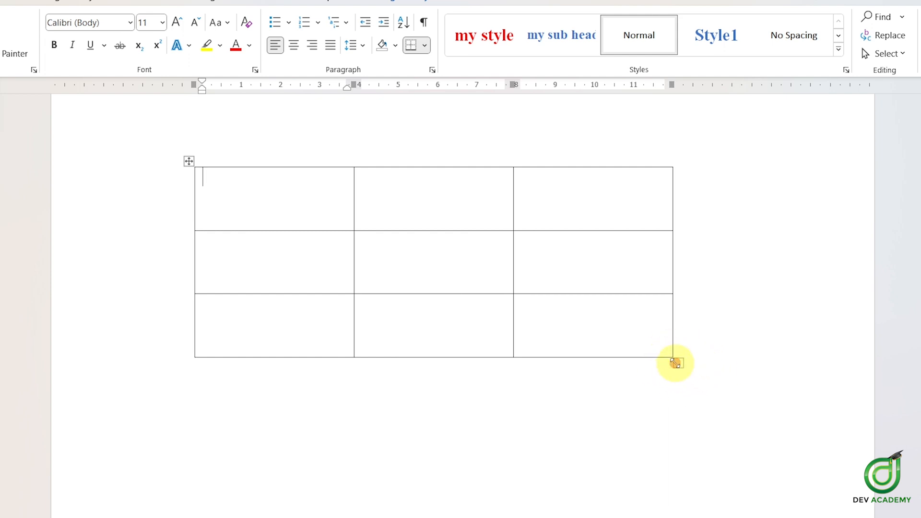
Step: Resize the table from its corner handle, making it wider with shorter rows
drag(676, 363, 729, 262)
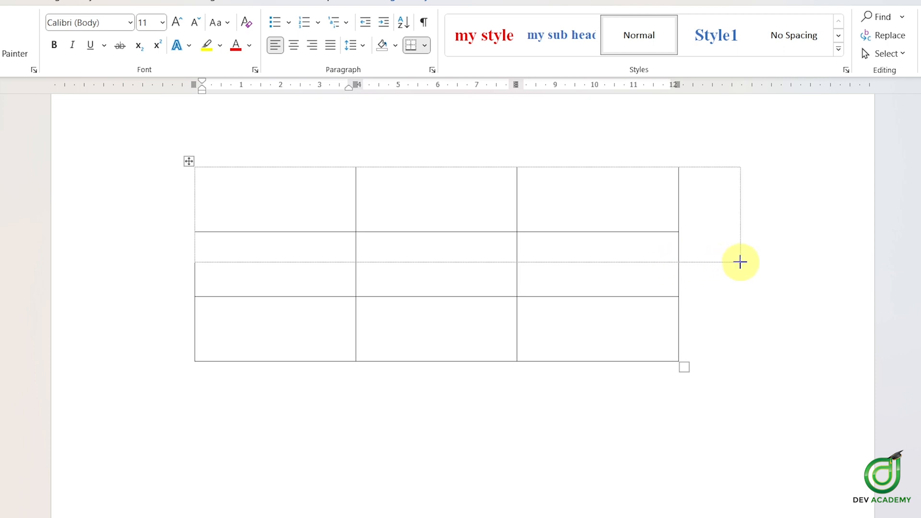
mouse_move(741, 262)
mouse_down()
mouse_move(826, 265)
mouse_move(652, 275)
mouse_move(827, 274)
mouse_up()
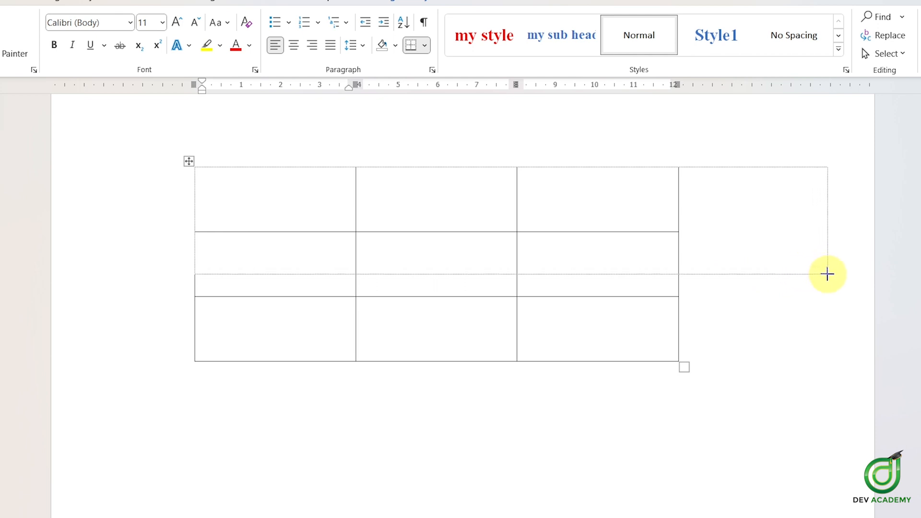
drag(827, 274, 828, 274)
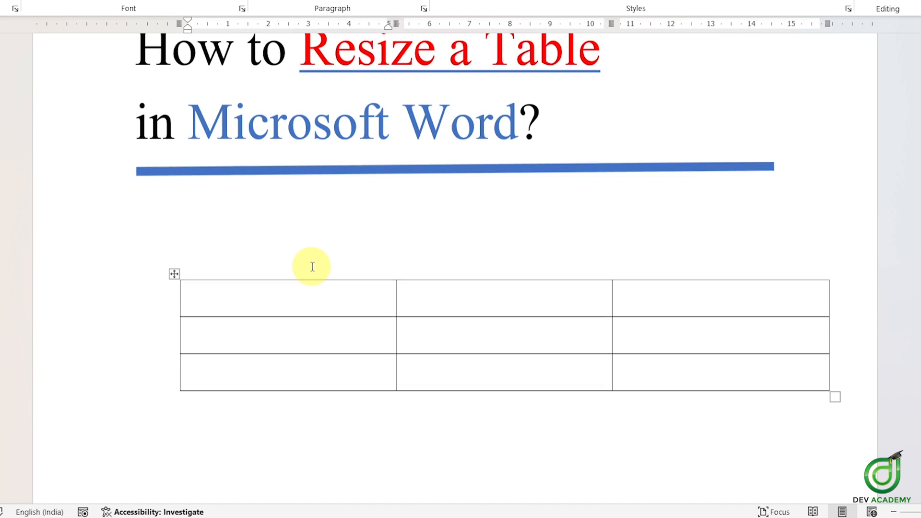
Step: Select the whole table and delete it
scroll(313, 267, up, 1)
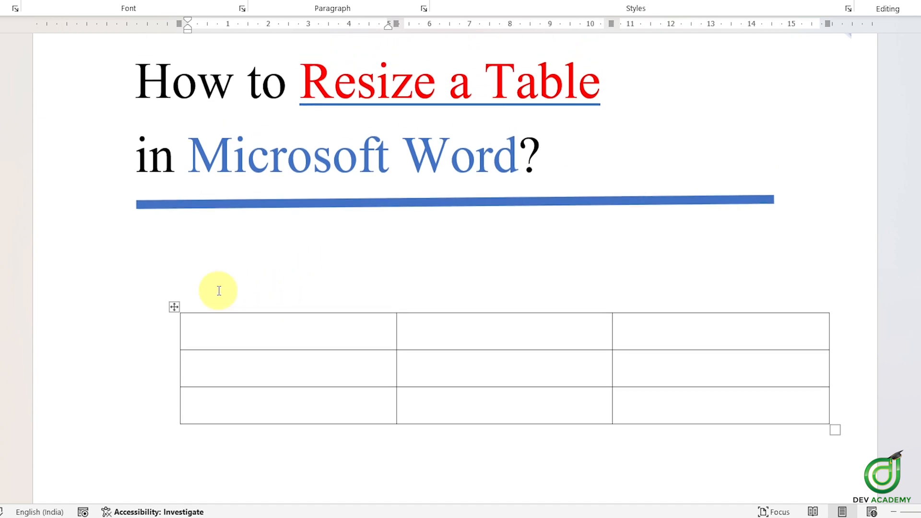
click(166, 288)
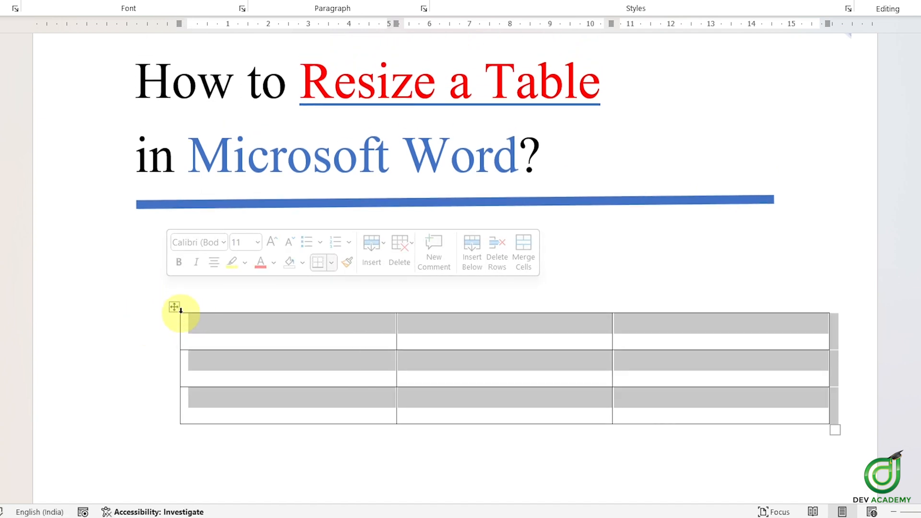
click(232, 332)
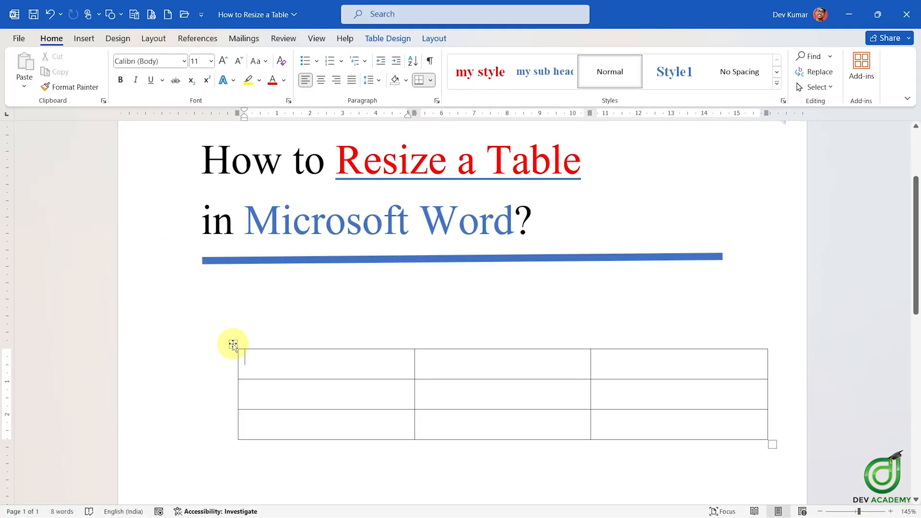
click(154, 264)
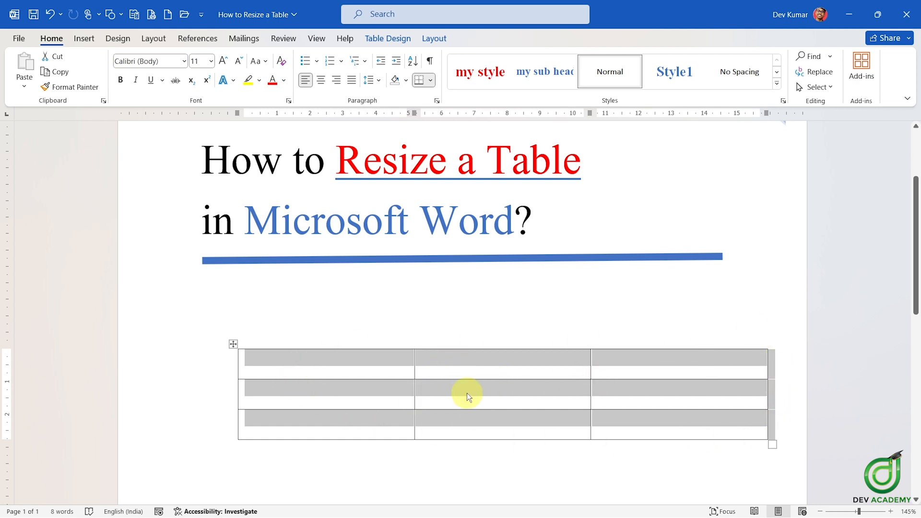
right_click(434, 387)
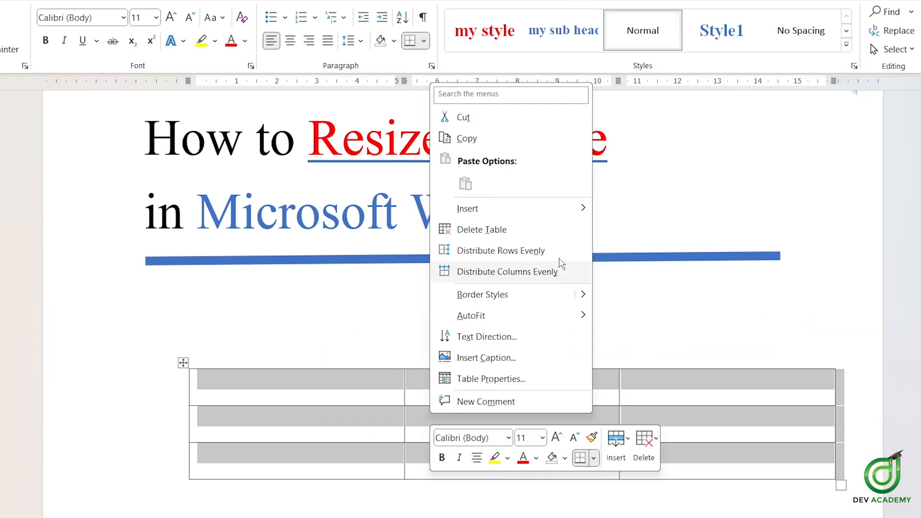
click(545, 235)
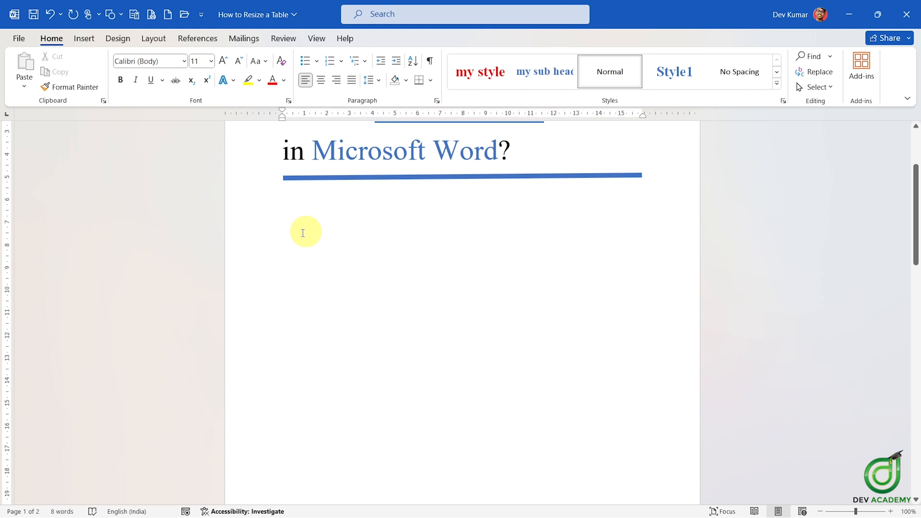
Step: Insert the With Subheads 2 Quick Table below the title
scroll(303, 233, up, 2)
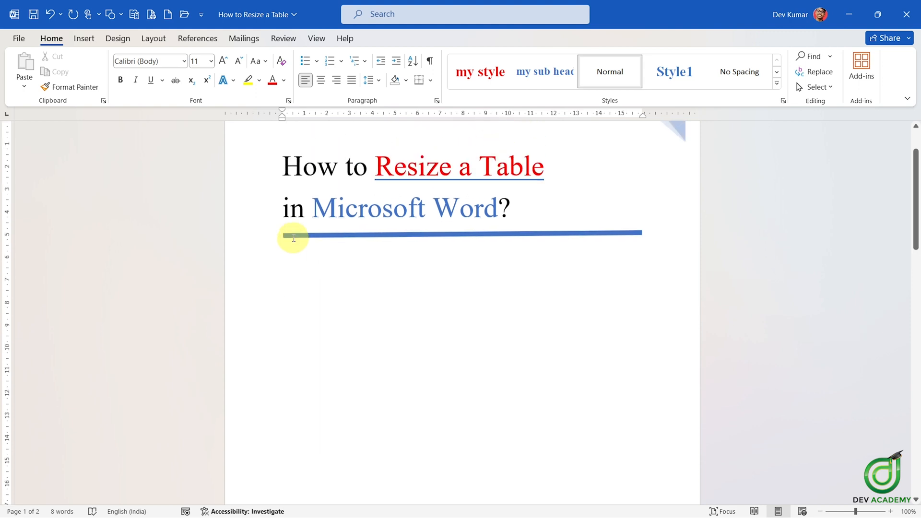
scroll(293, 239, up, 2)
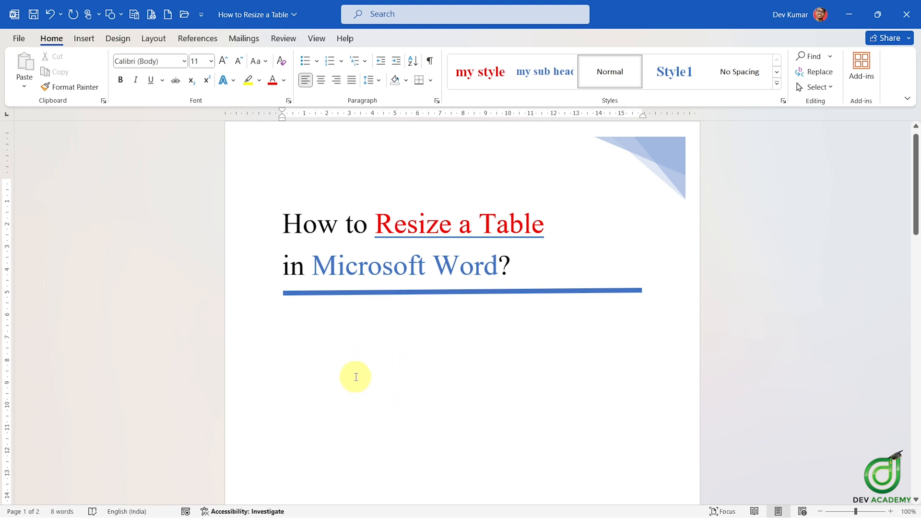
click(327, 345)
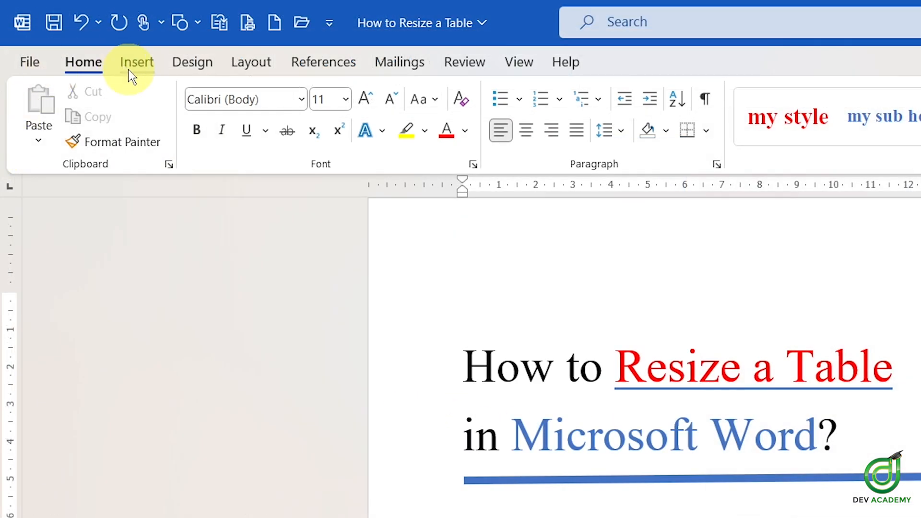
click(83, 41)
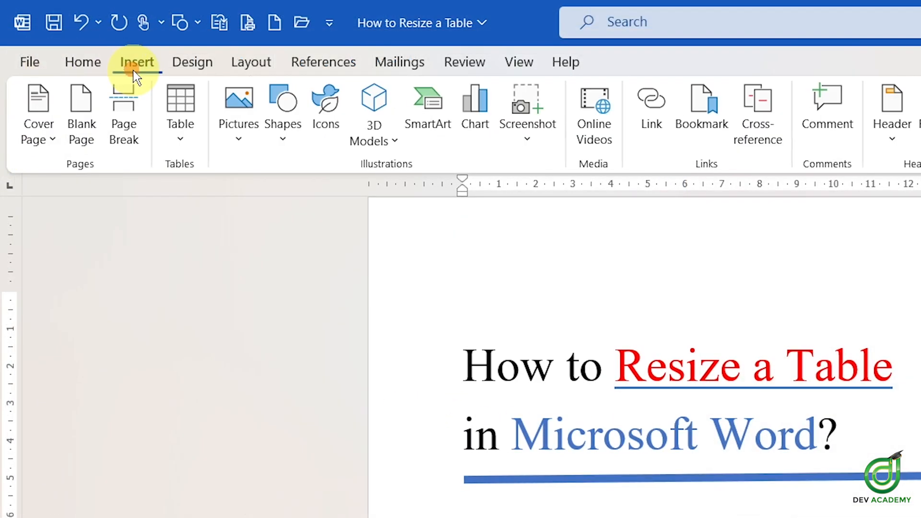
click(190, 138)
mouse_move(335, 446)
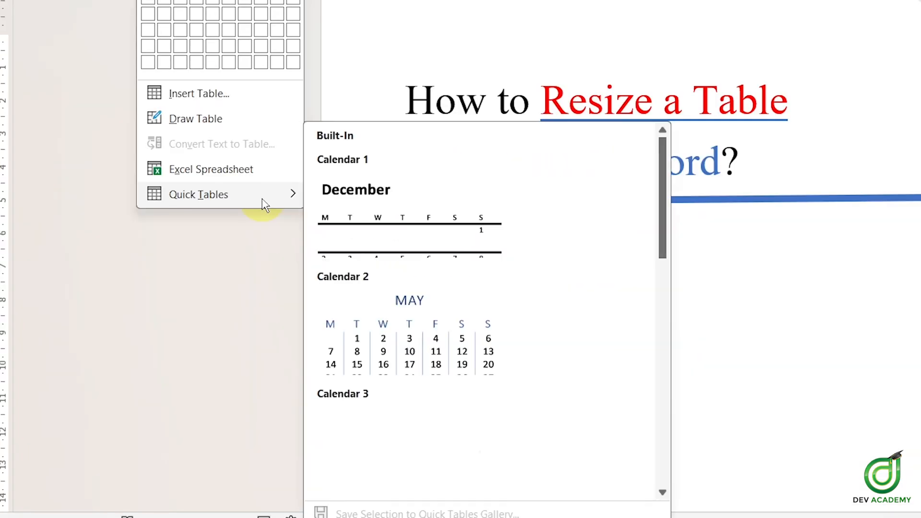
scroll(485, 214, down, 10)
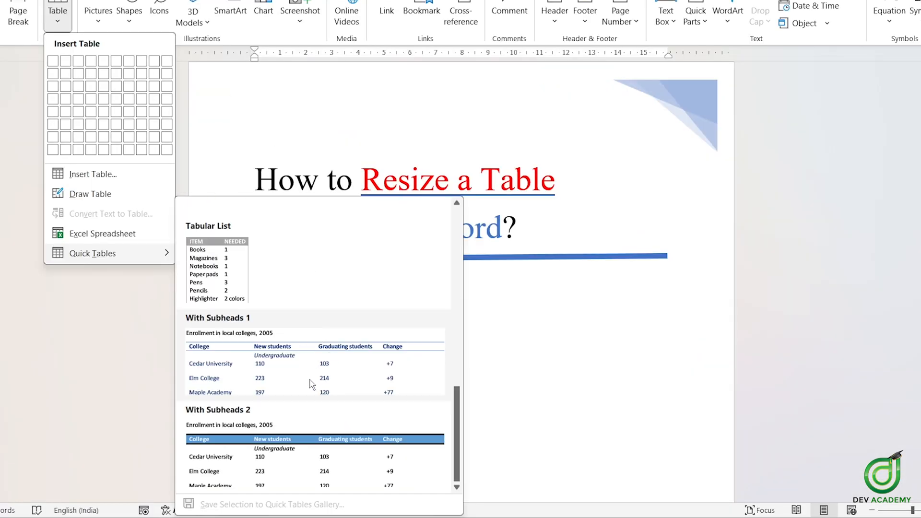
scroll(321, 335, up, 10)
scroll(333, 240, down, 10)
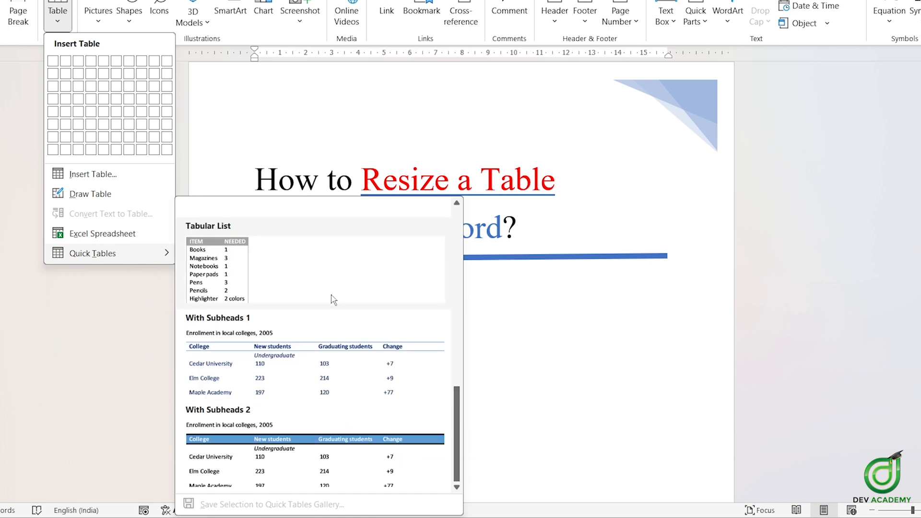
click(325, 433)
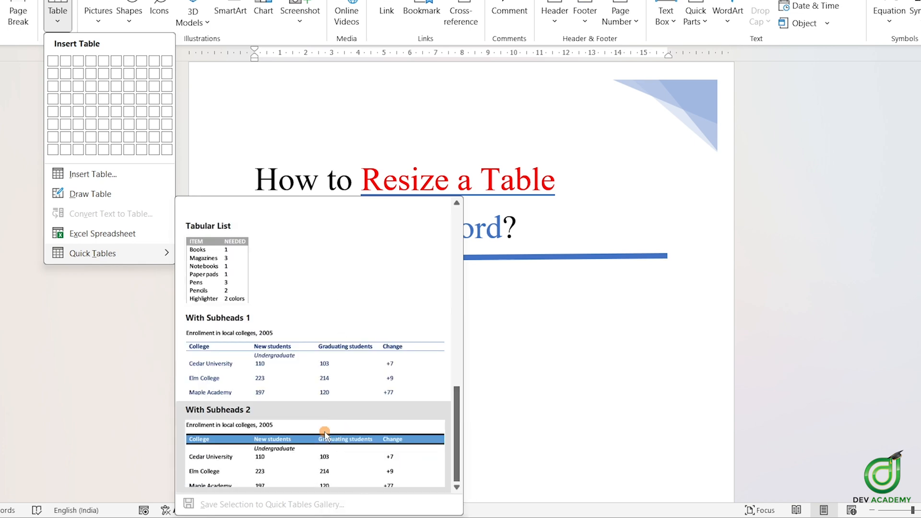
scroll(487, 387, down, 3)
scroll(504, 383, down, 2)
scroll(504, 370, up, 2)
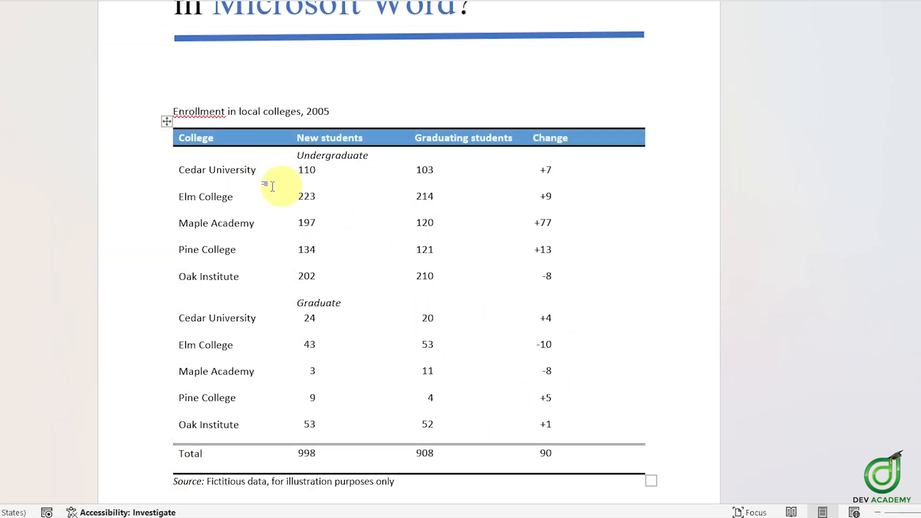
Step: Select the whole table and apply All Borders to it
click(259, 172)
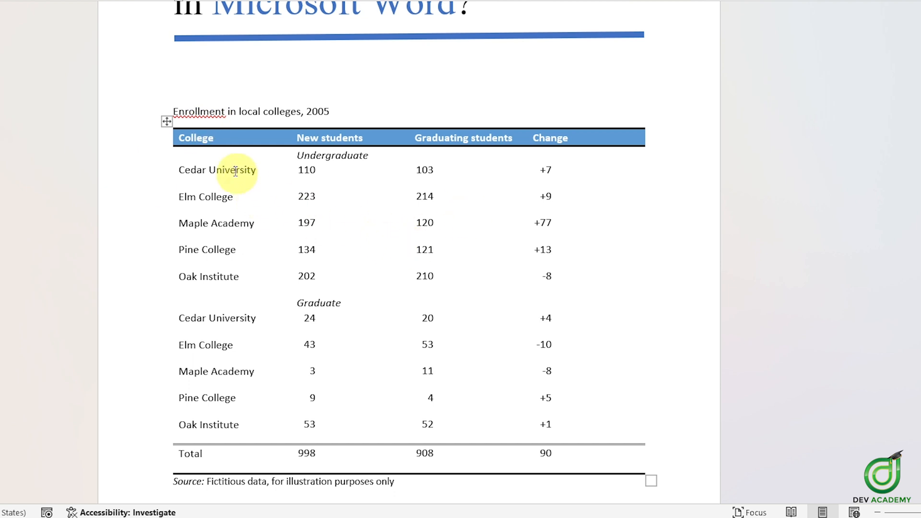
mouse_move(171, 156)
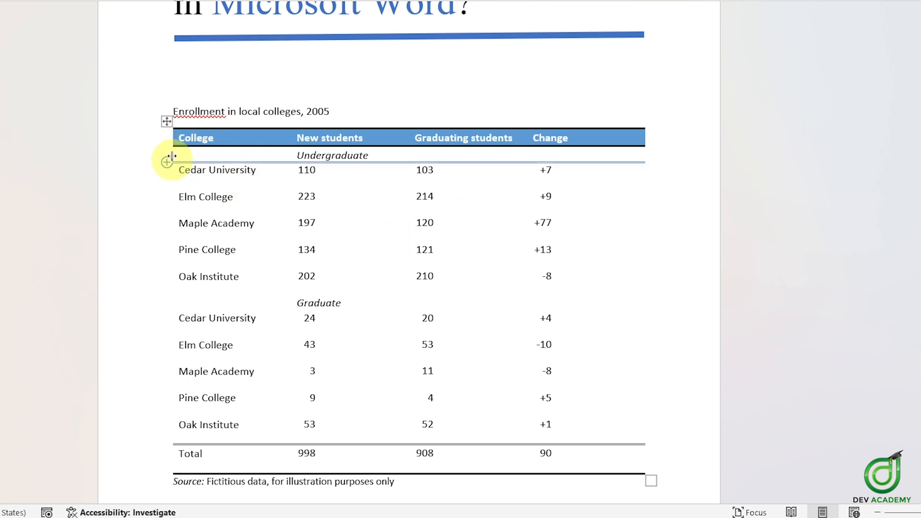
click(167, 121)
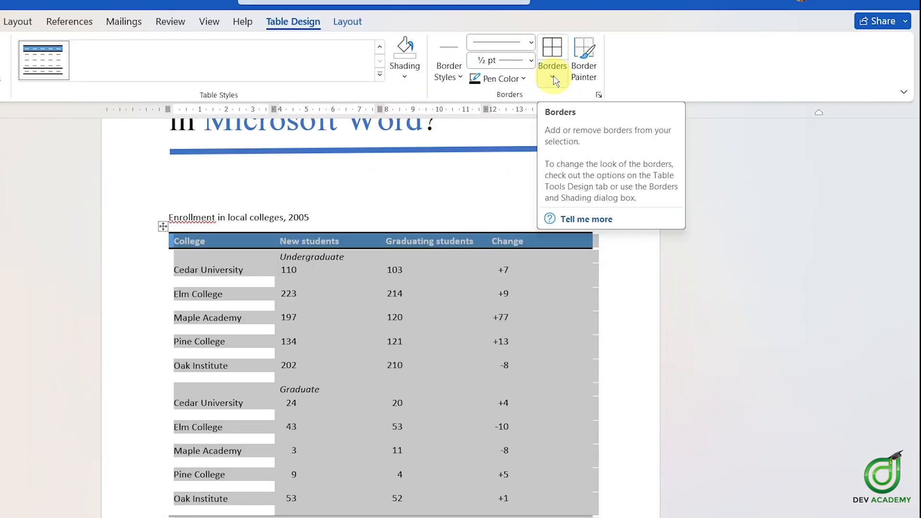
click(600, 138)
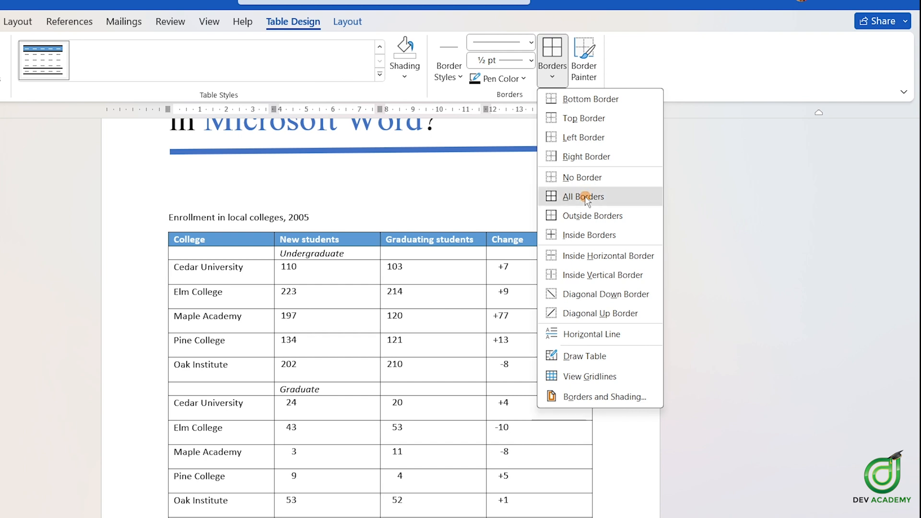
click(587, 200)
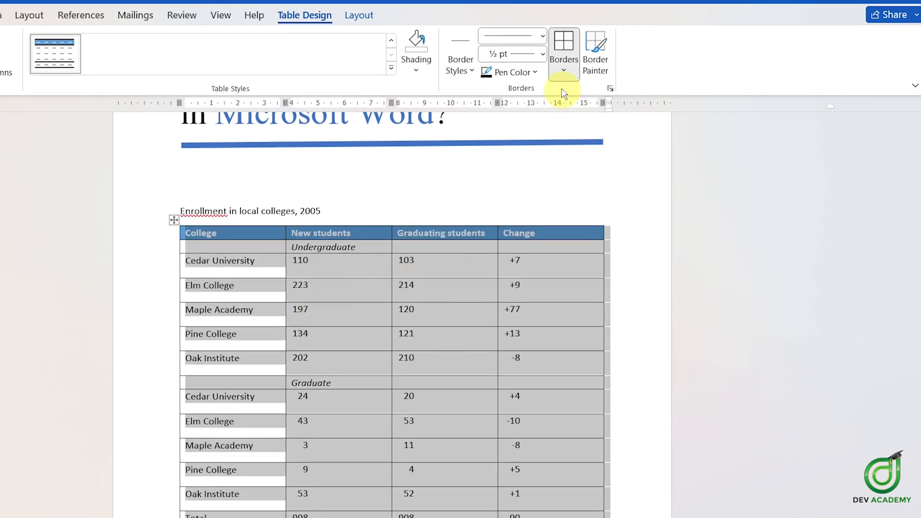
click(564, 71)
click(599, 182)
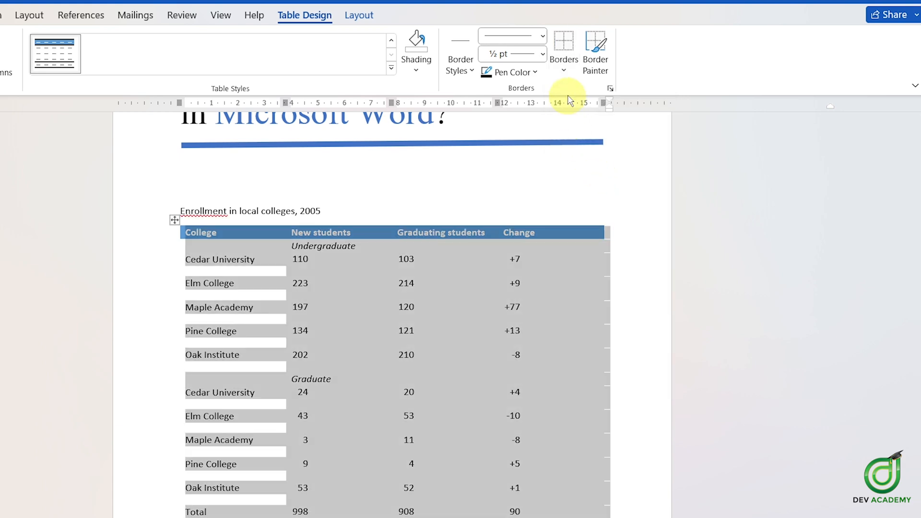
click(565, 77)
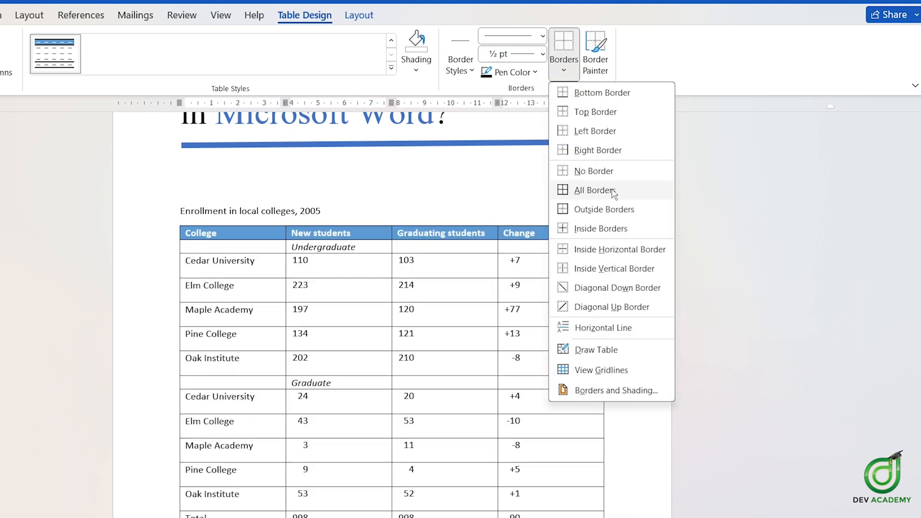
click(621, 190)
scroll(567, 264, down, 2)
click(545, 292)
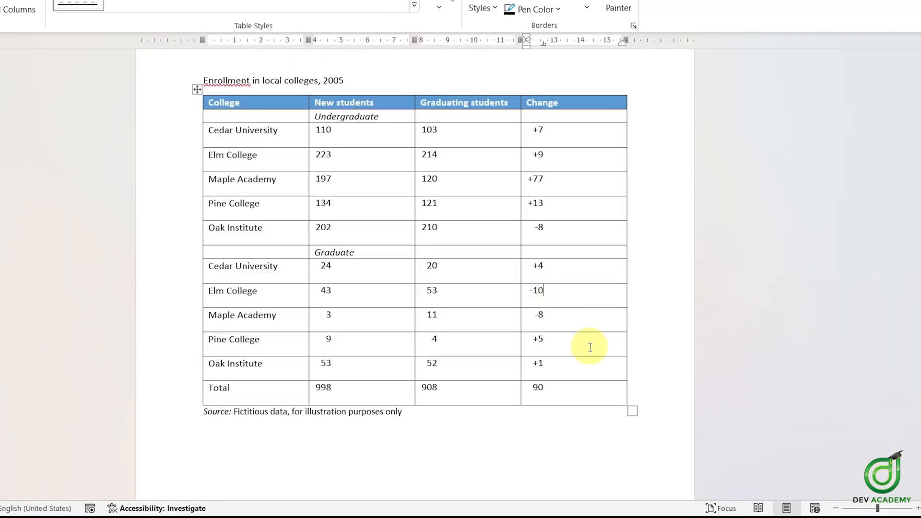
Step: Select the table and widen it slightly from its corner handle
click(194, 92)
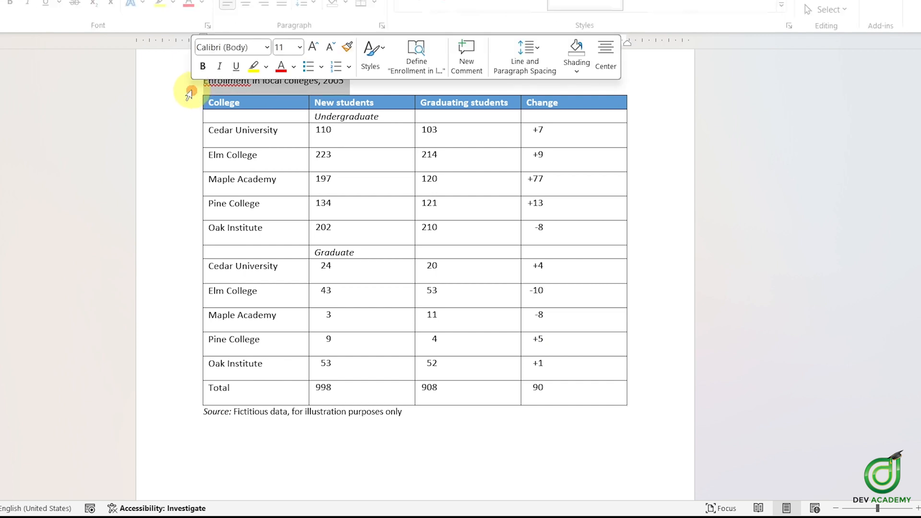
click(243, 117)
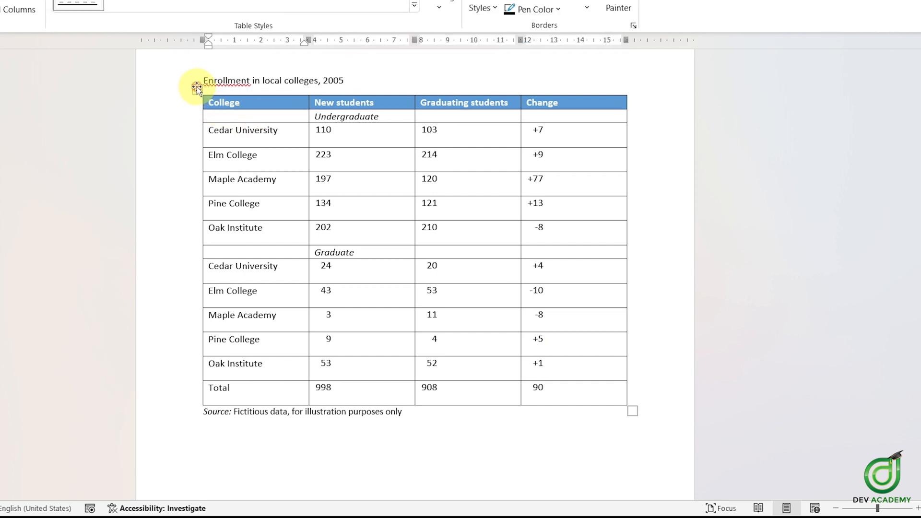
click(197, 90)
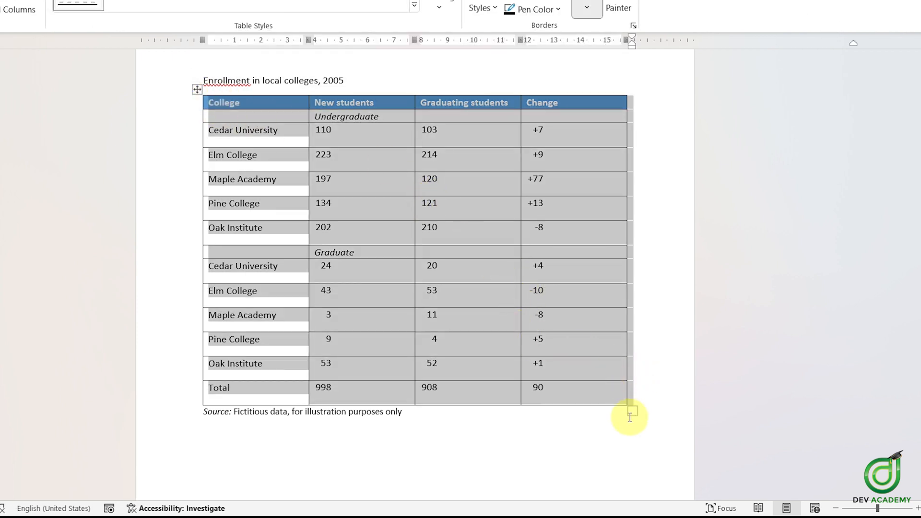
drag(634, 414, 643, 339)
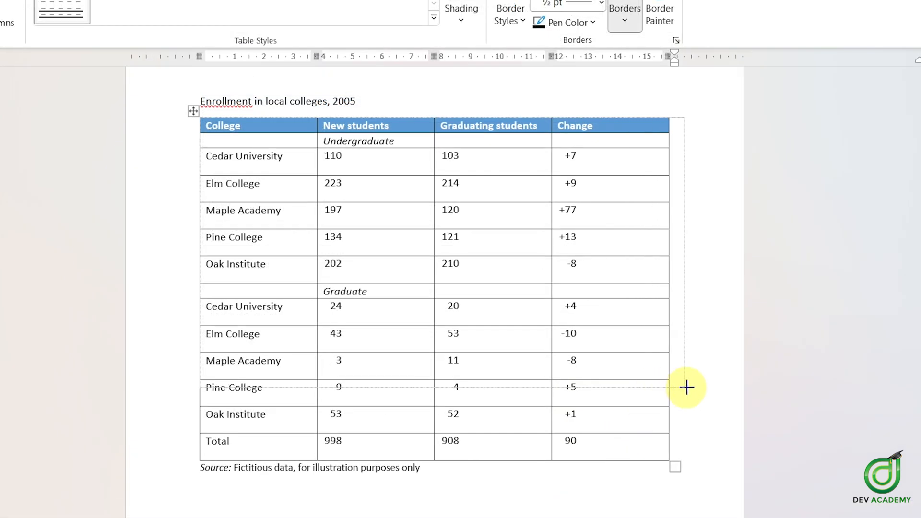
drag(686, 387, 699, 389)
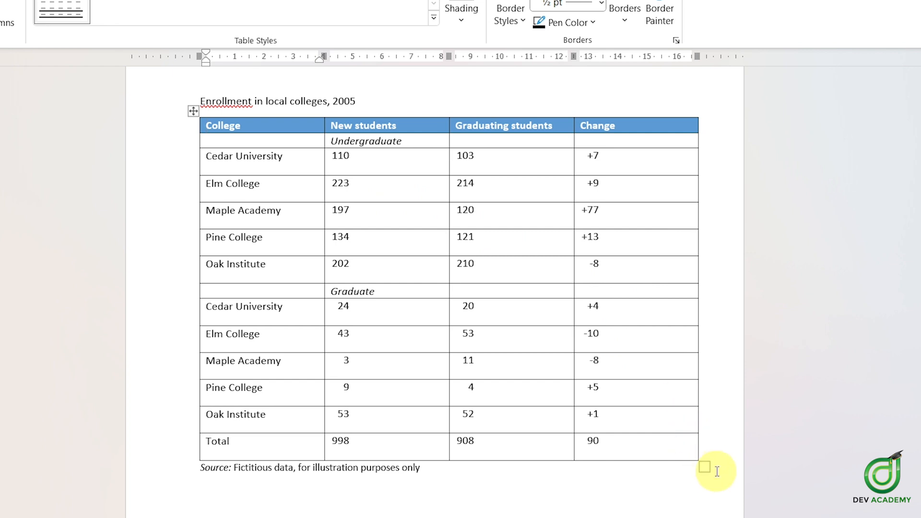
Step: Resize the table from its corner handle, first narrowing it, then widening it back toward the margin
drag(704, 468, 520, 422)
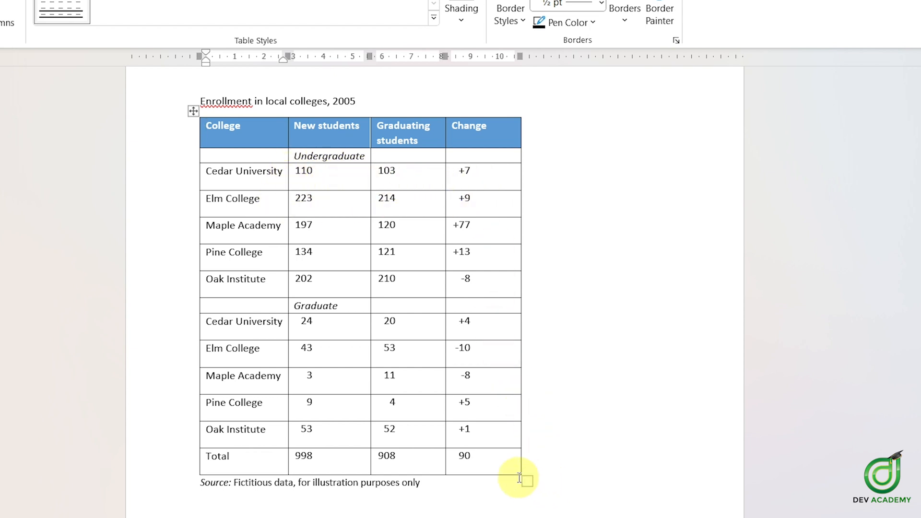
drag(525, 481, 663, 480)
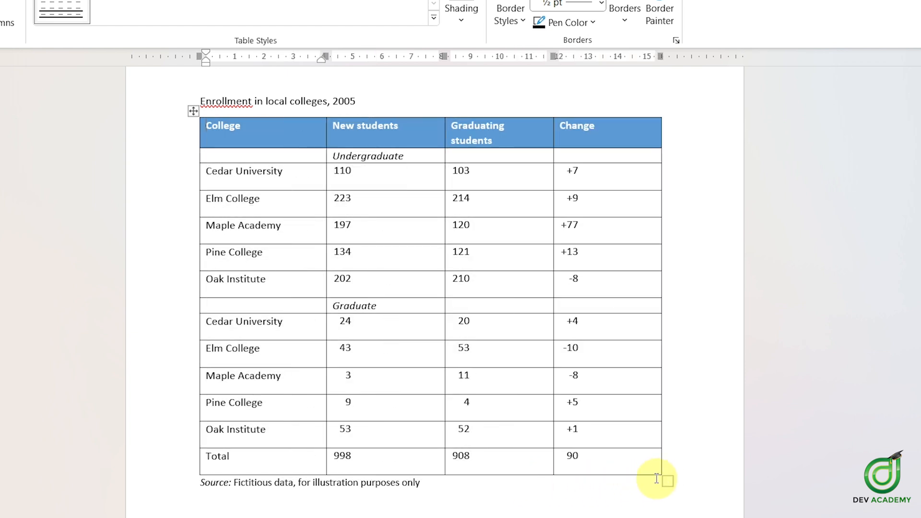
Step: Undo the last change made to the table
click(513, 183)
click(632, 172)
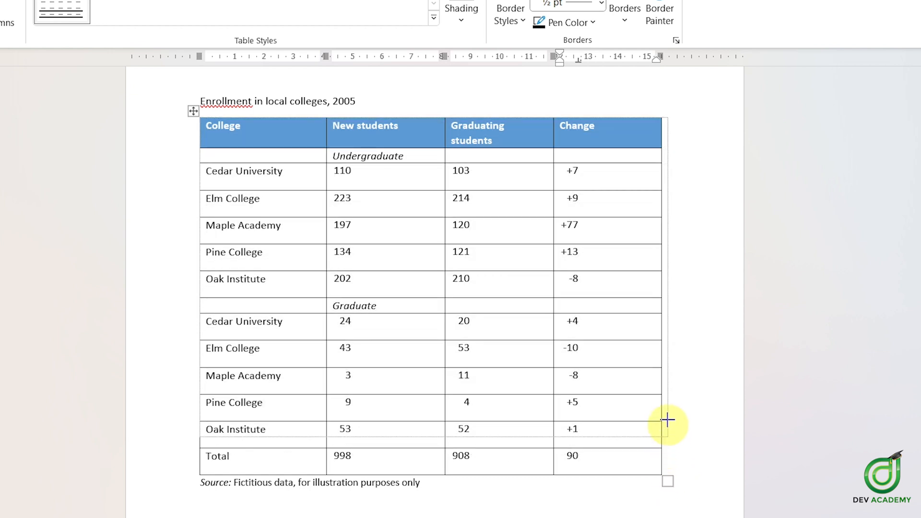
key(ctrl+z)
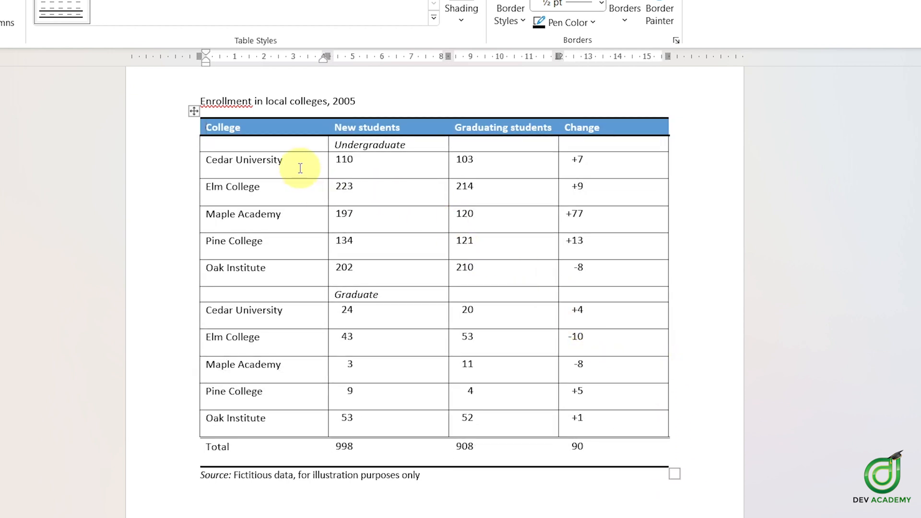
Step: Narrow the College column by moving its right boundary left to sit just past the longest college name
click(306, 130)
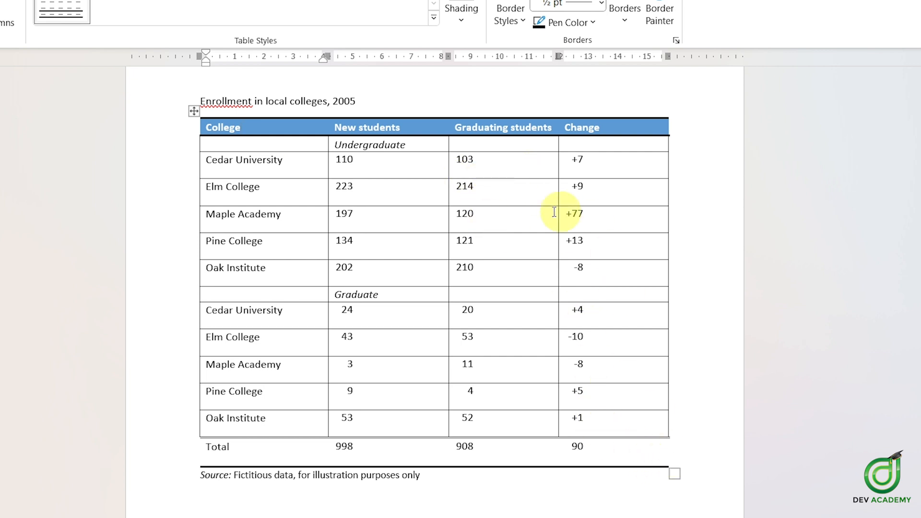
drag(670, 472, 674, 476)
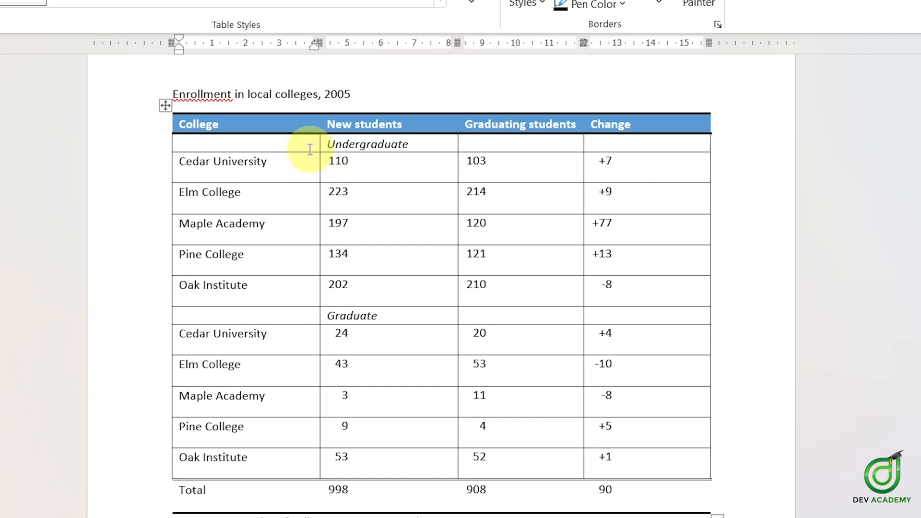
click(289, 156)
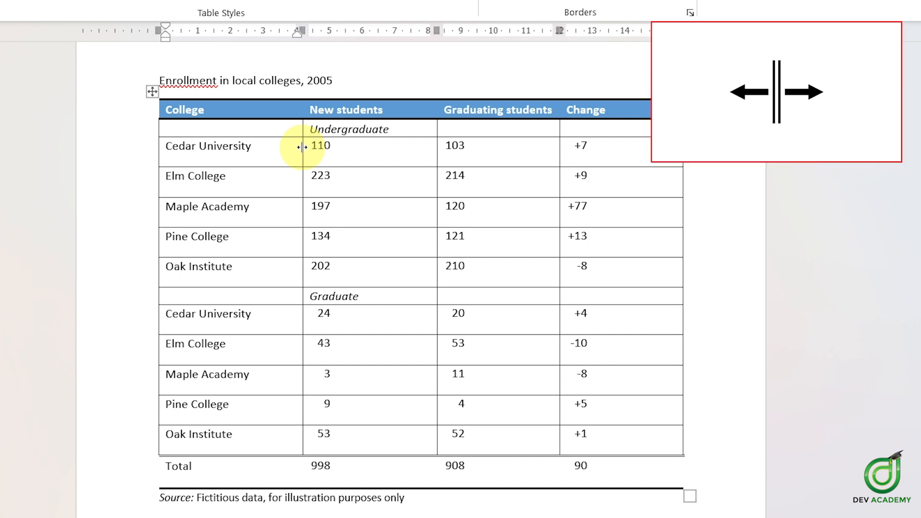
mouse_move(302, 147)
mouse_down()
mouse_move(312, 62)
mouse_move(313, 152)
mouse_up()
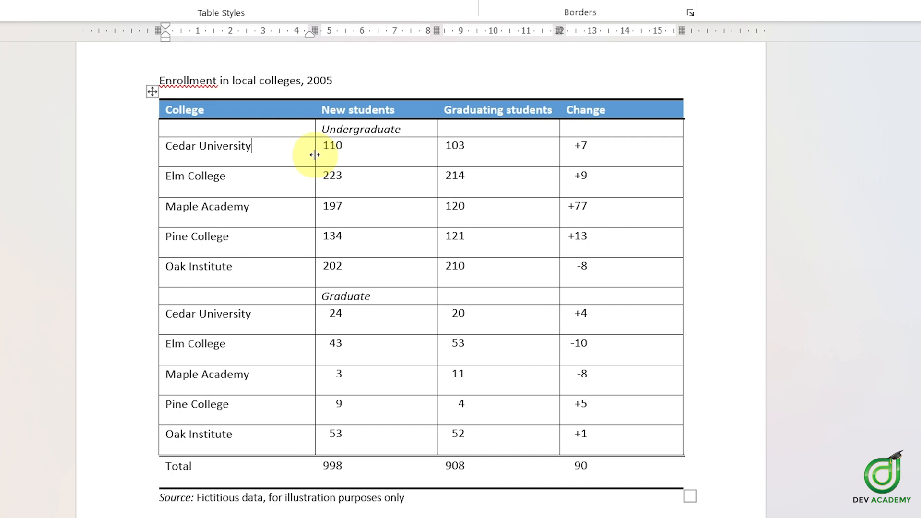
drag(314, 154, 260, 107)
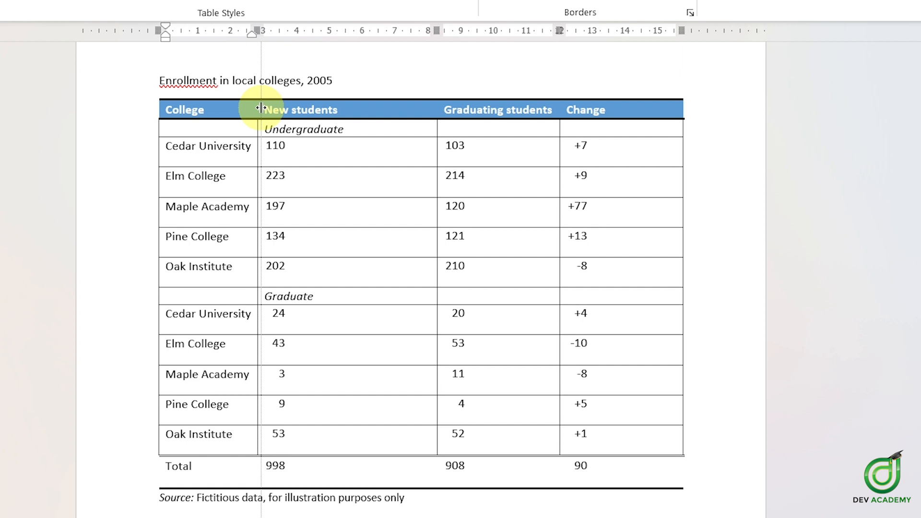
mouse_move(261, 107)
mouse_down()
mouse_move(346, 107)
mouse_move(273, 120)
mouse_up()
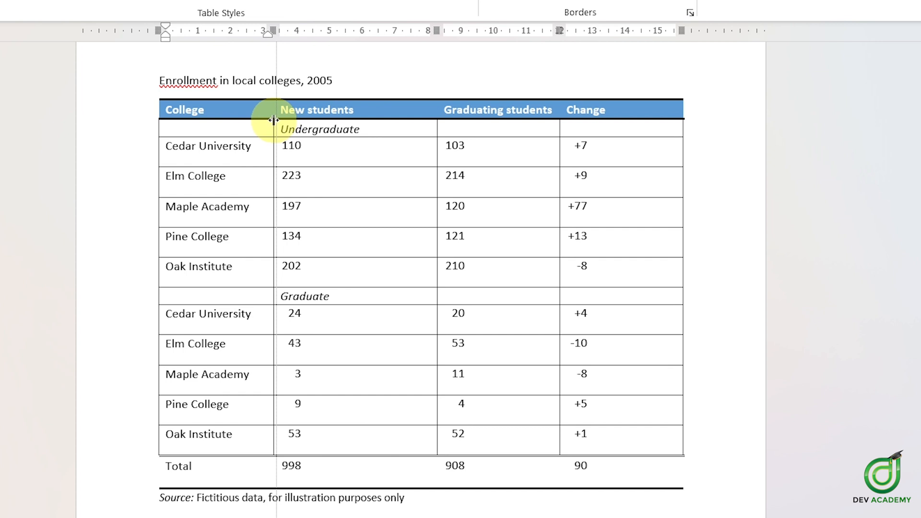
Step: Narrow the Change column by moving its left boundary to the right, widening the Graduating students column
click(351, 161)
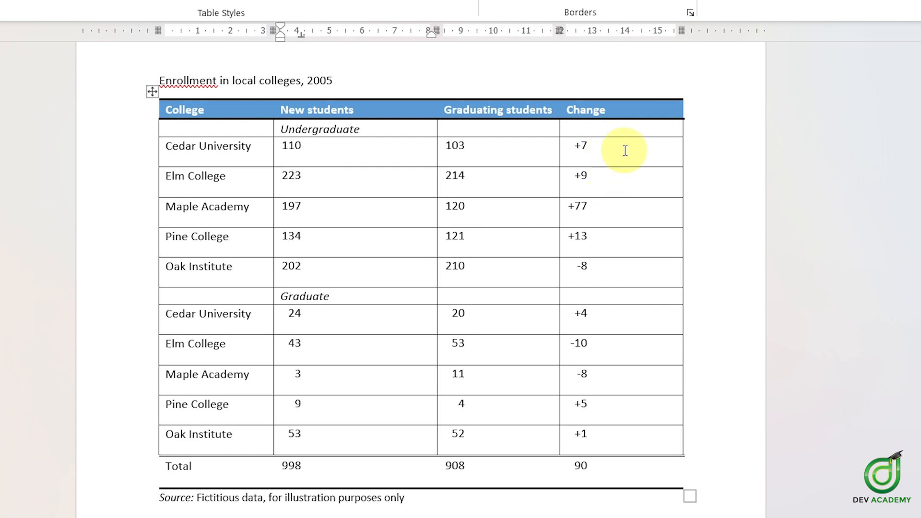
click(578, 143)
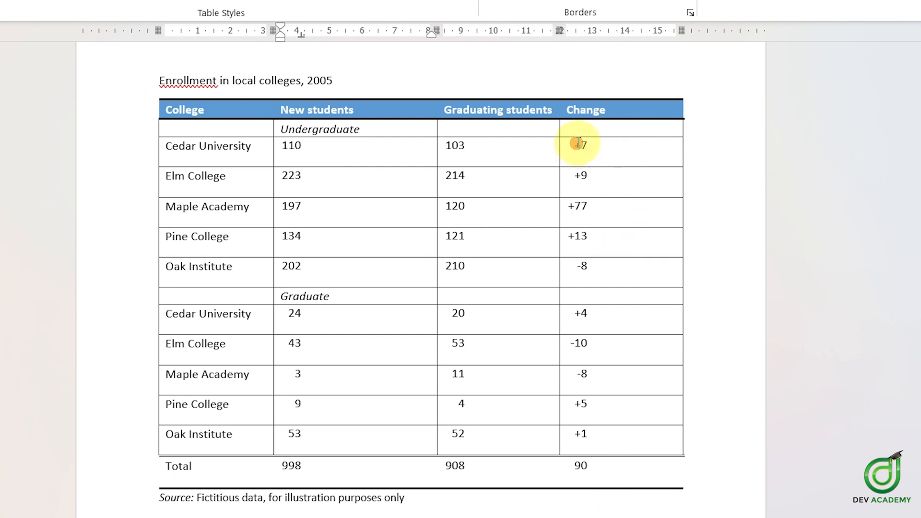
drag(578, 143, 583, 466)
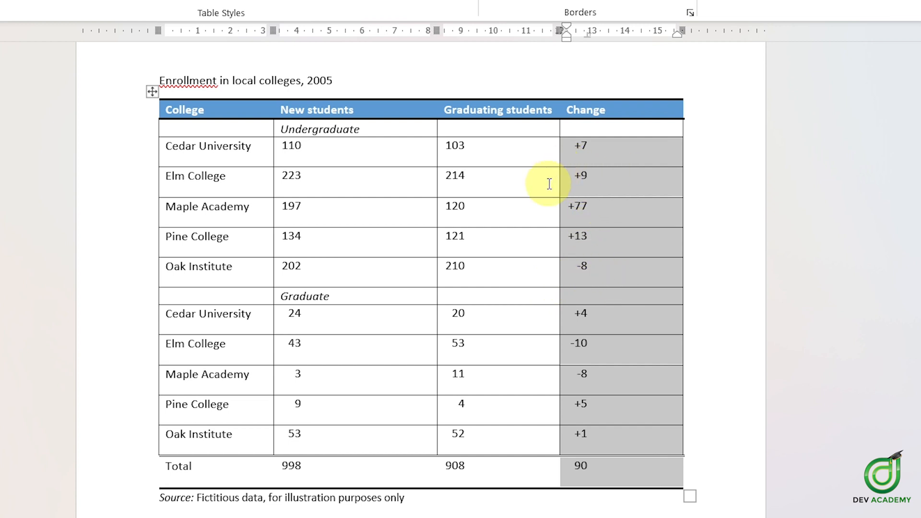
click(581, 150)
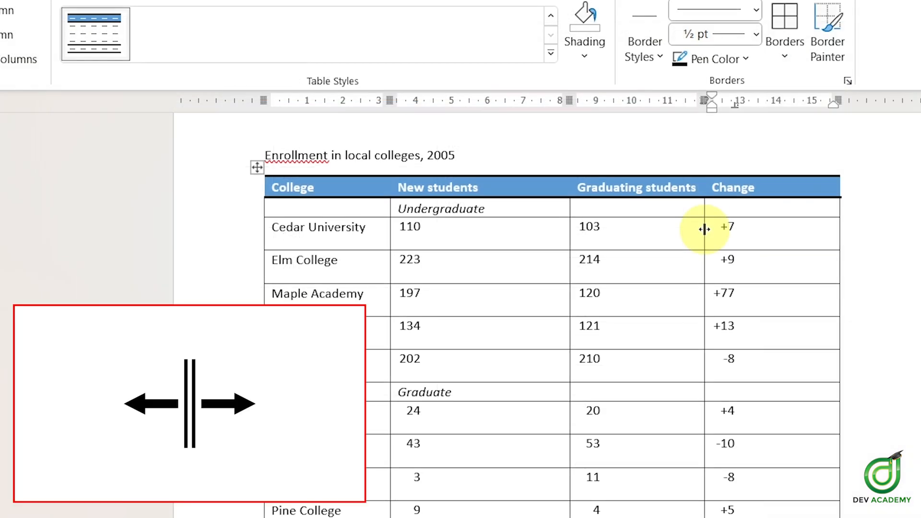
drag(704, 229, 704, 230)
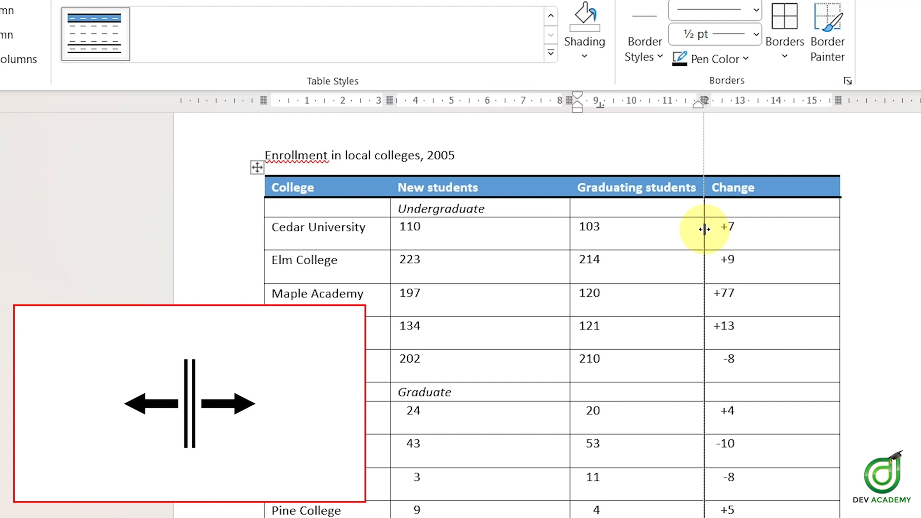
drag(704, 229, 758, 226)
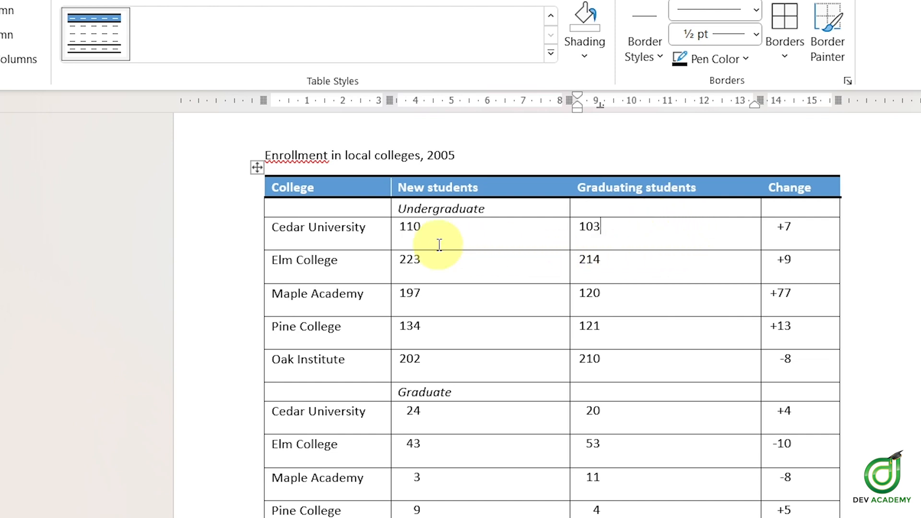
Step: Select the Undergraduate and Graduate label rows in turn to examine them
click(366, 214)
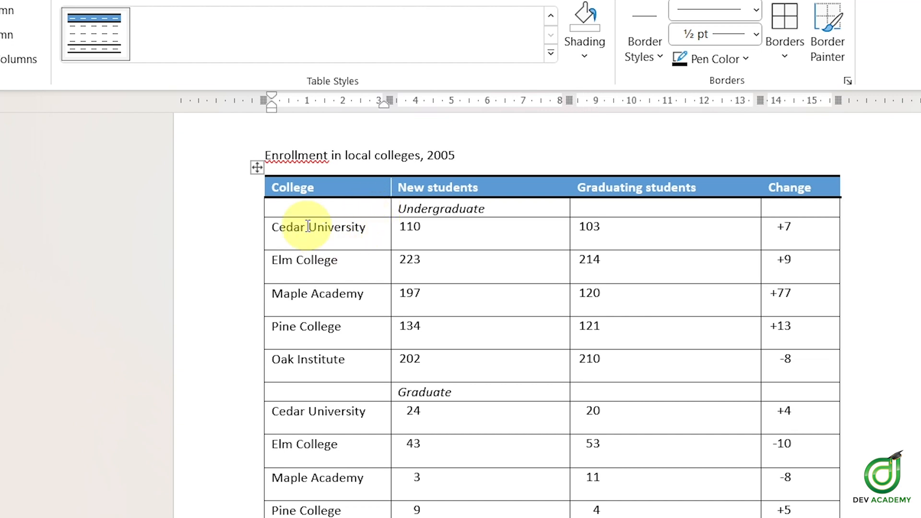
click(346, 210)
drag(345, 210, 816, 199)
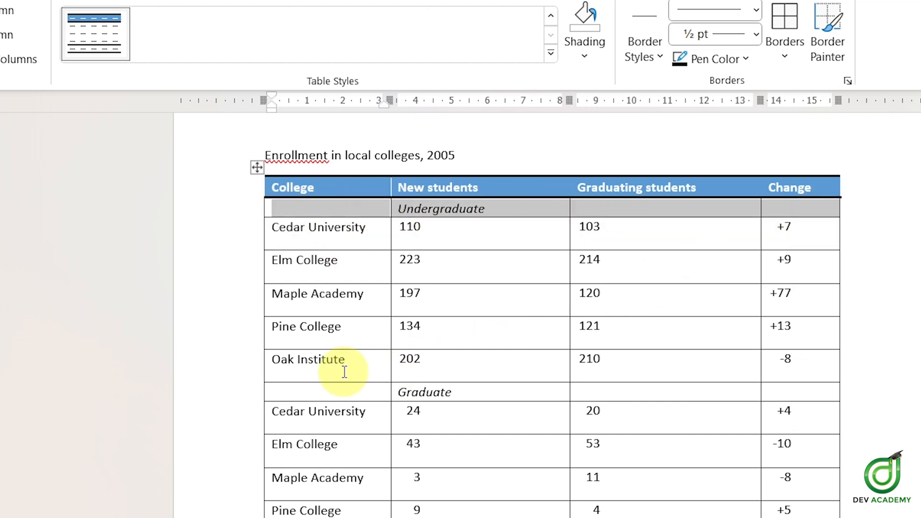
drag(341, 386, 814, 399)
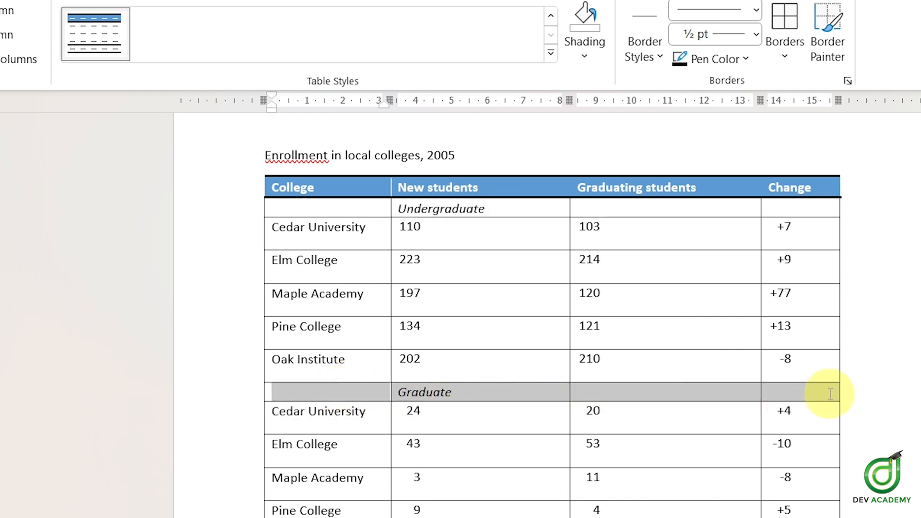
click(638, 207)
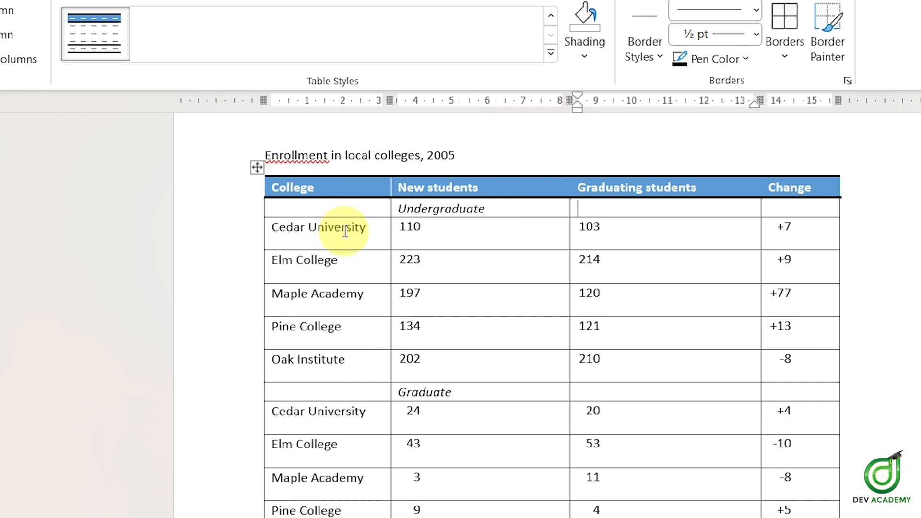
drag(274, 227, 777, 226)
click(365, 208)
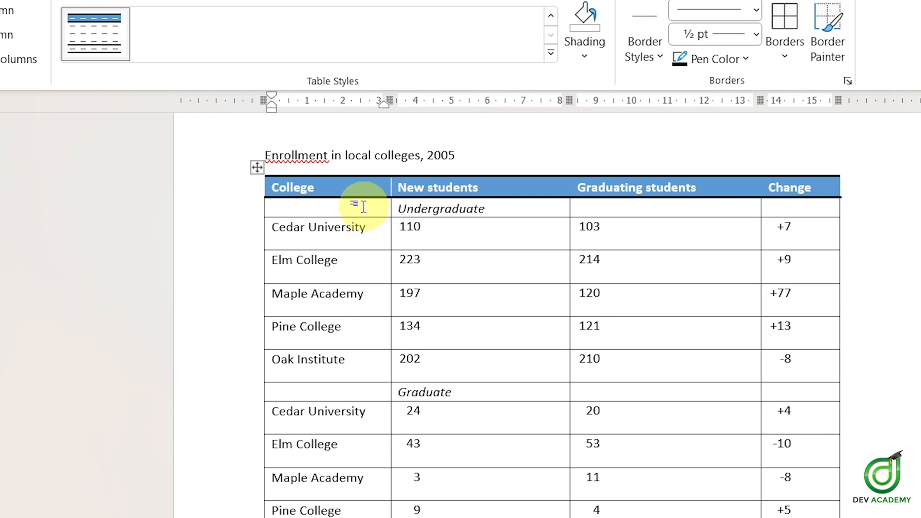
Step: Make the Undergraduate label row taller by moving its lower boundary down
drag(361, 207, 782, 206)
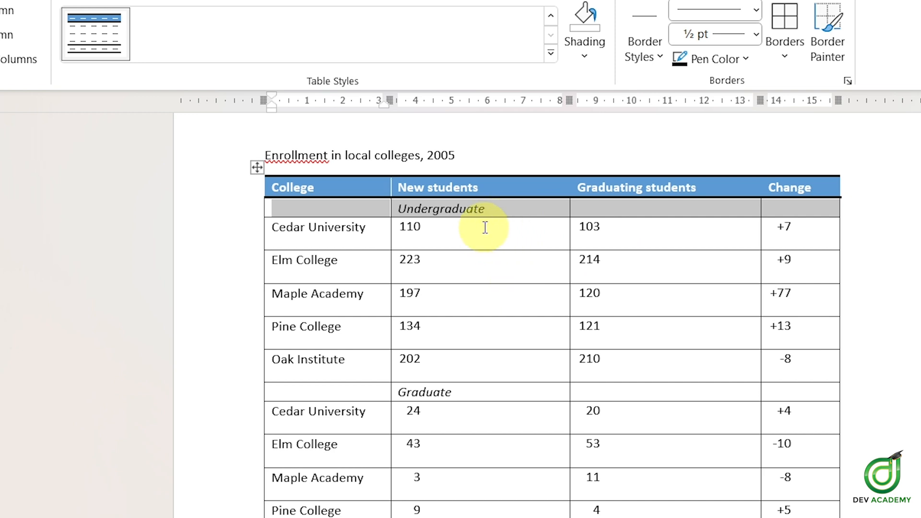
click(355, 210)
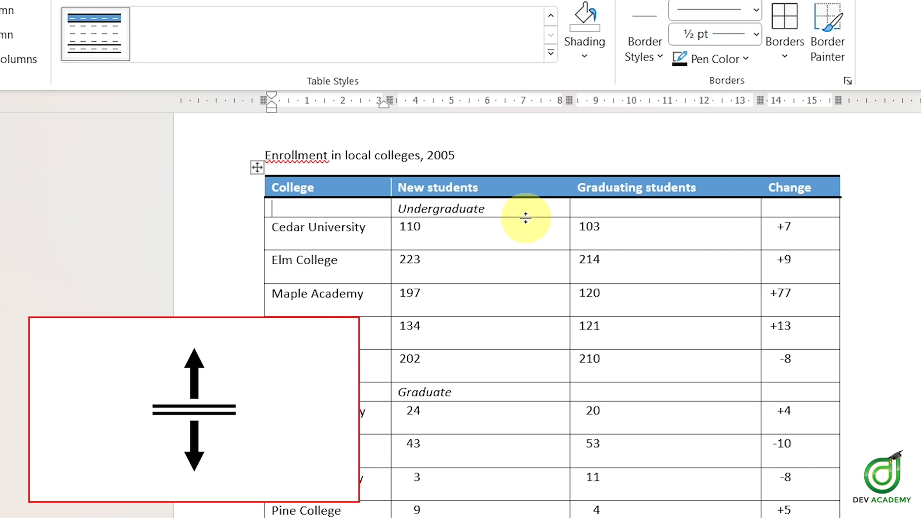
drag(526, 218, 526, 217)
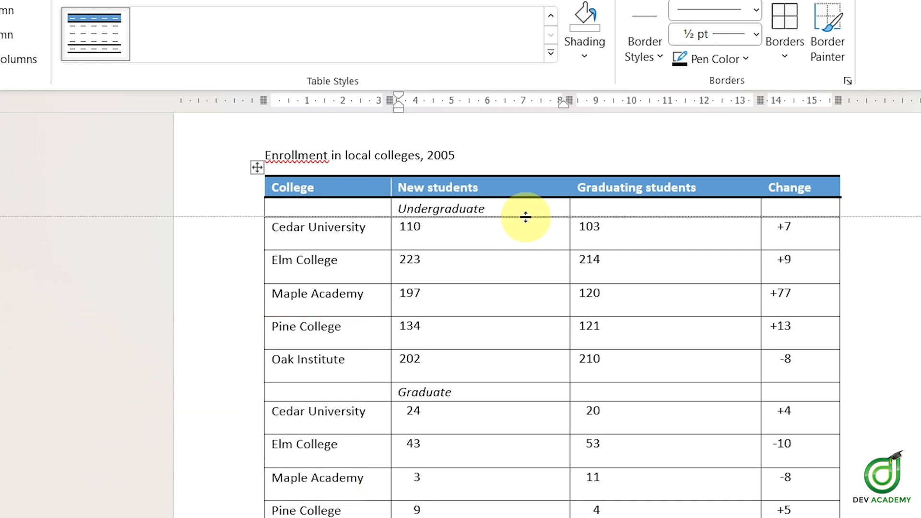
drag(526, 217, 526, 217)
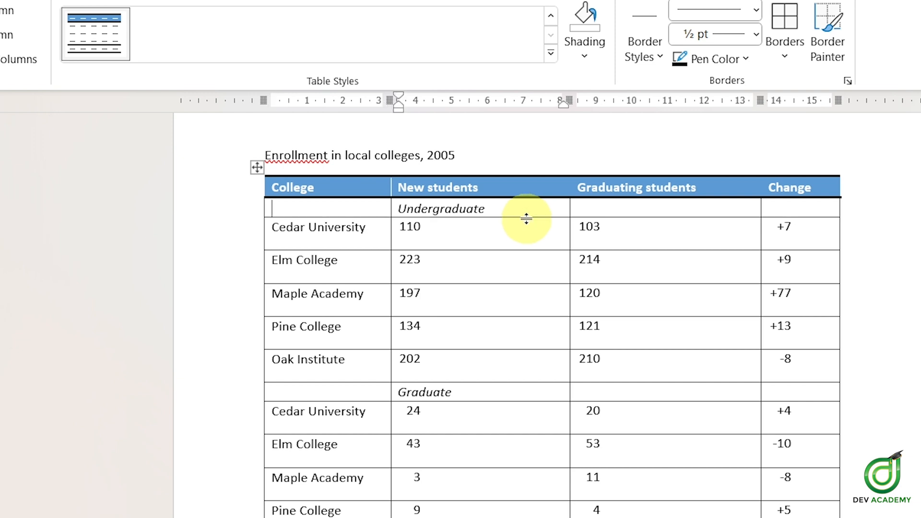
drag(523, 217, 674, 227)
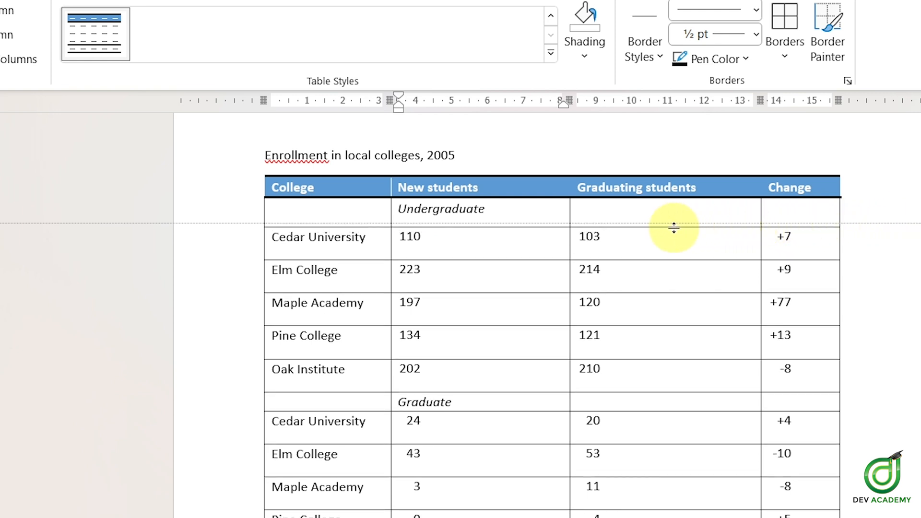
drag(674, 228, 699, 226)
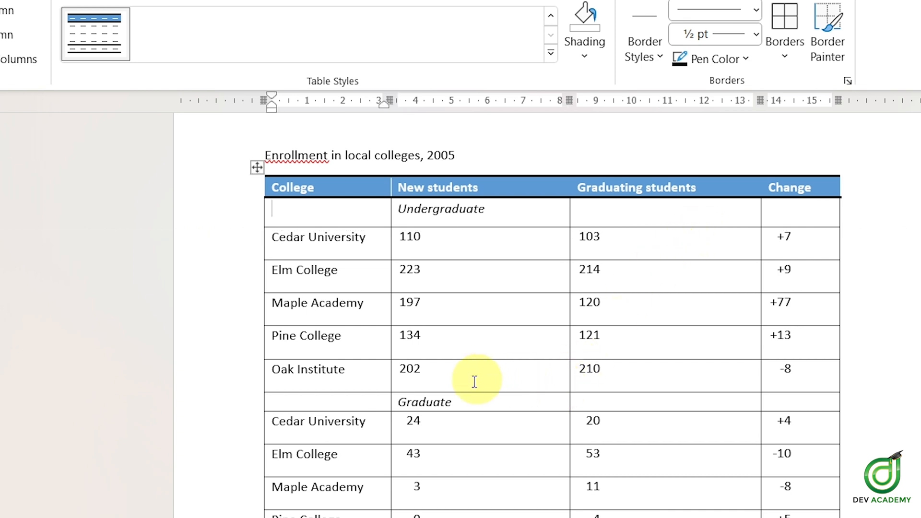
Step: Make the Graduate label row taller by moving its lower boundary down
drag(370, 405, 814, 402)
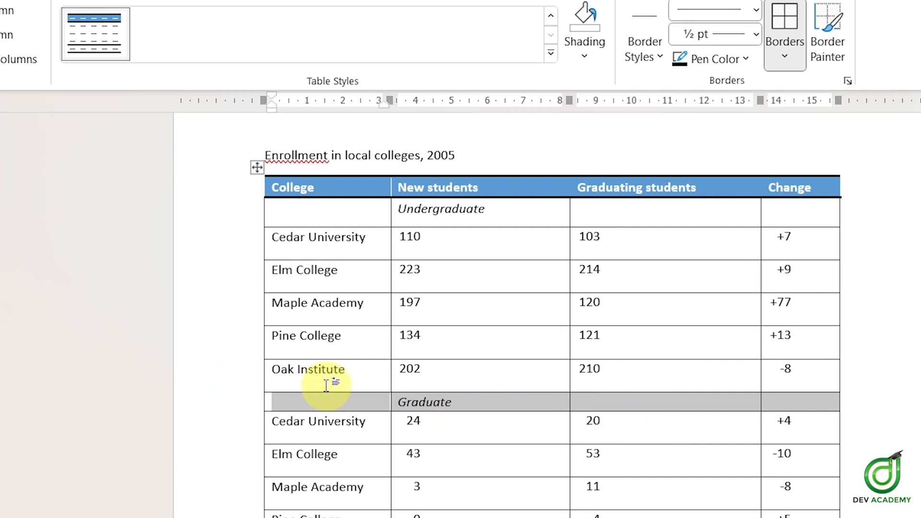
click(485, 402)
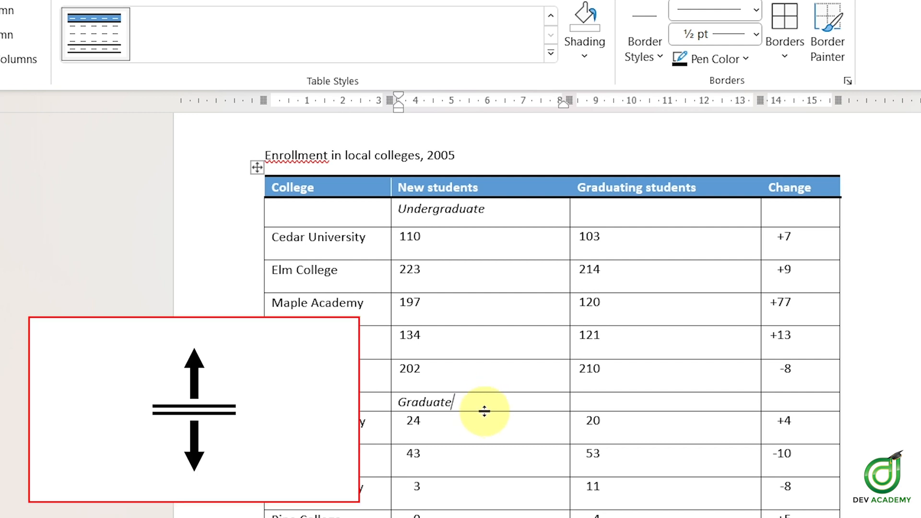
drag(485, 411, 485, 411)
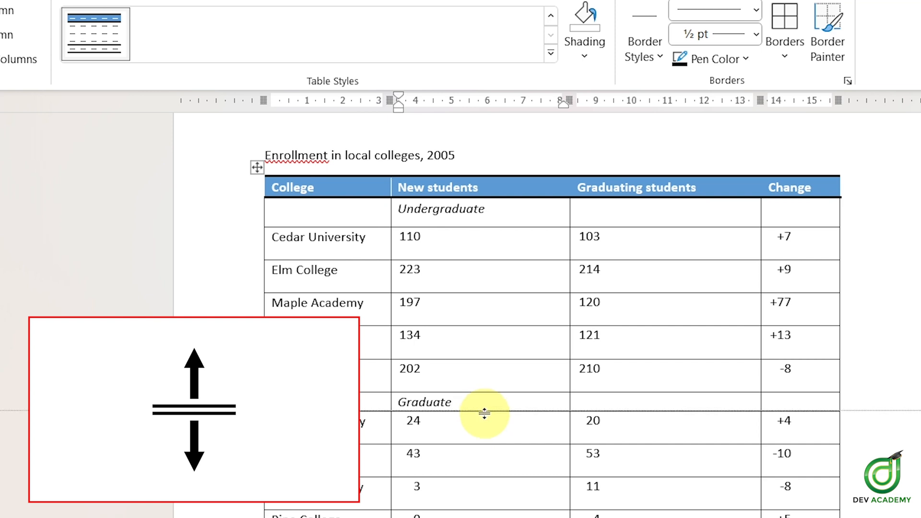
drag(486, 415, 512, 423)
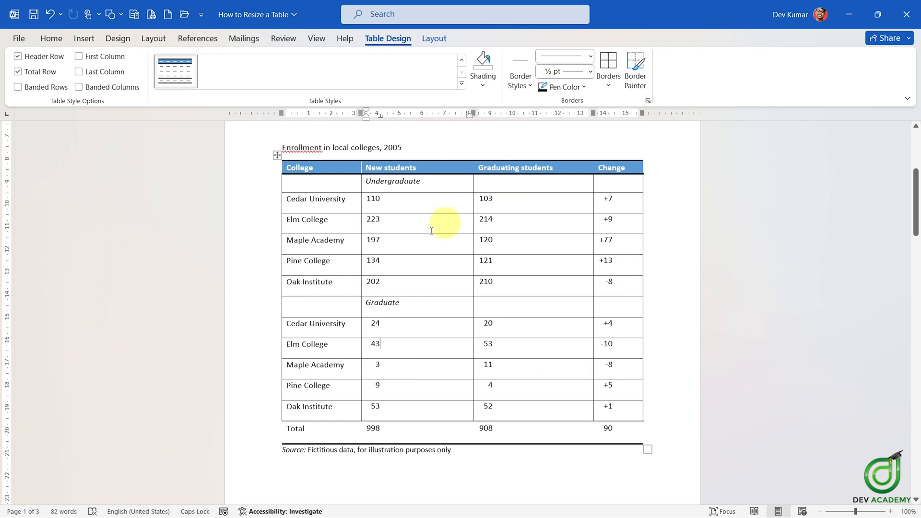
Step: Move the boundary between the New students and Graduating students columns, then undo the change twice
click(469, 184)
drag(474, 184, 461, 198)
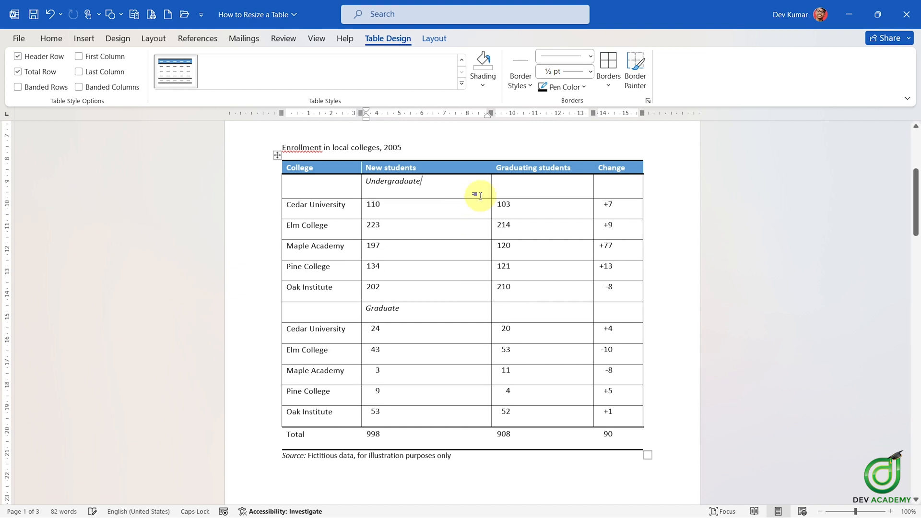
key(ctrl+z)
key(ctrl+z)
click(403, 199)
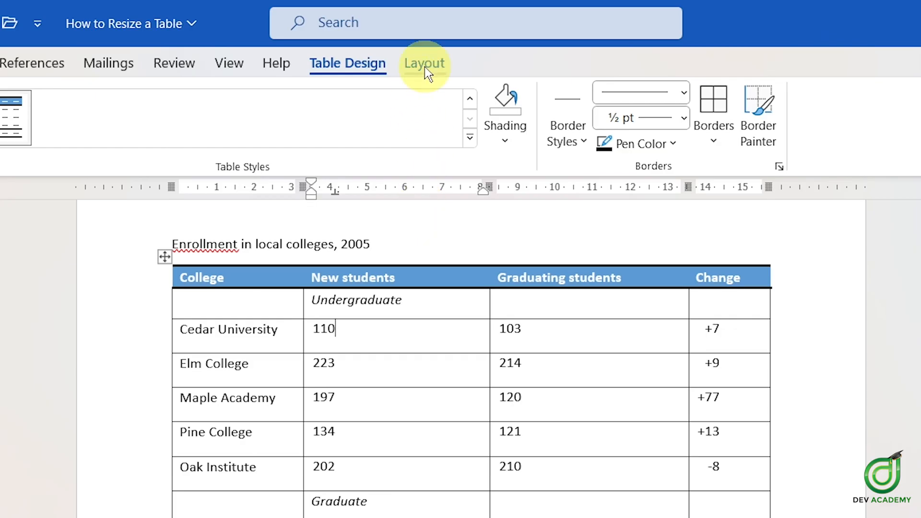
Step: Set the New students column width to 4.5 cm in the cell size settings
click(424, 65)
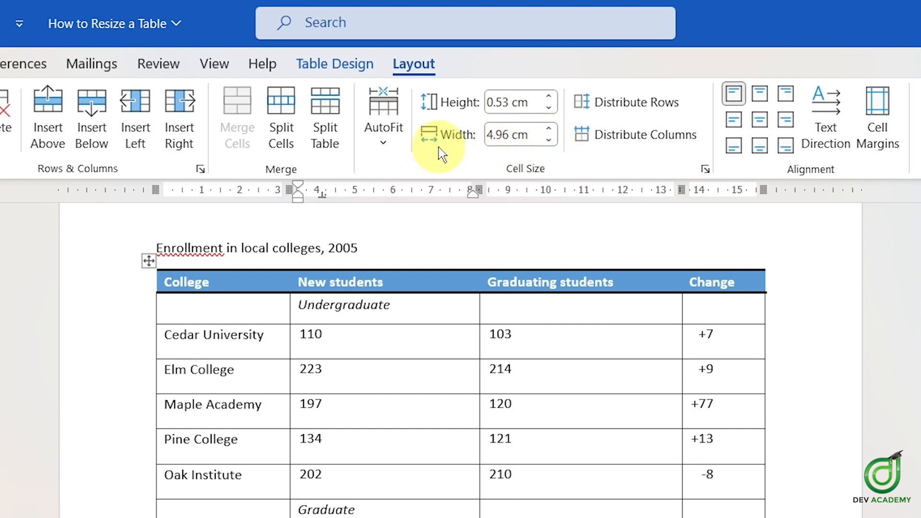
click(548, 140)
click(548, 140)
click(549, 140)
click(548, 140)
click(549, 140)
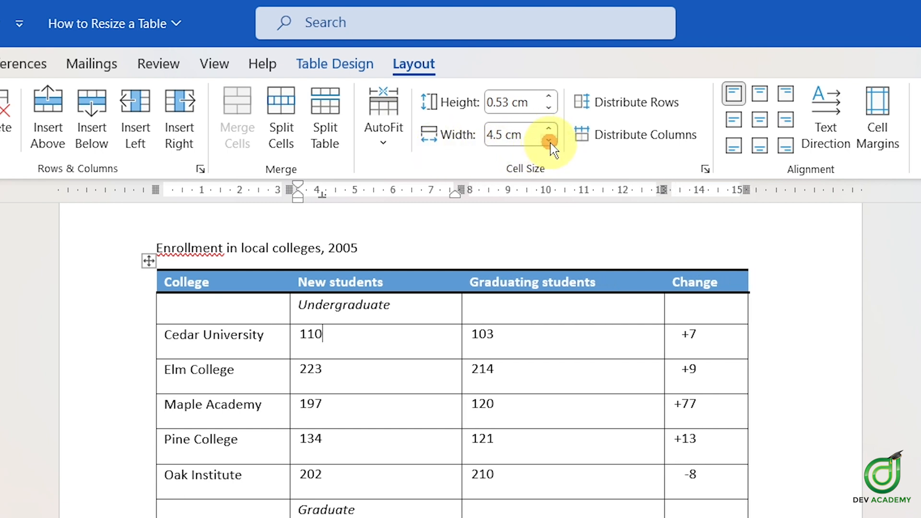
click(549, 140)
click(549, 140)
click(548, 140)
click(548, 140)
click(549, 140)
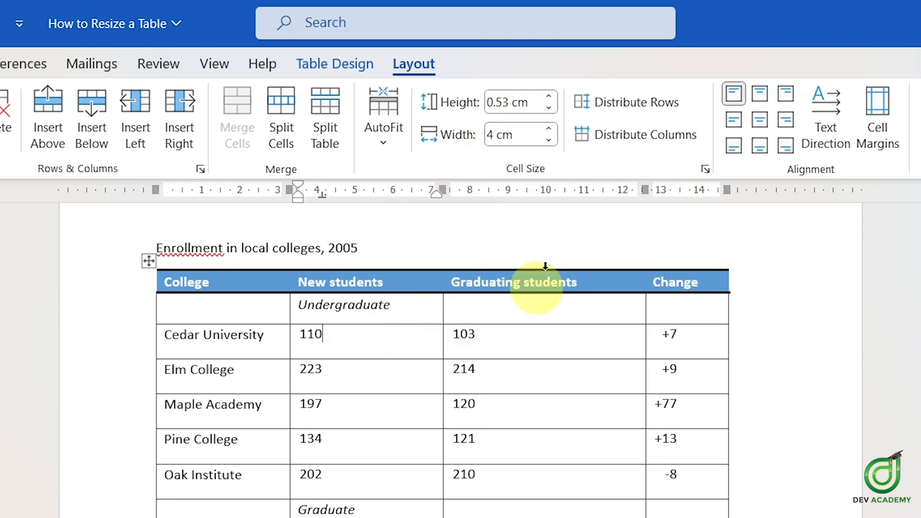
click(549, 128)
click(549, 128)
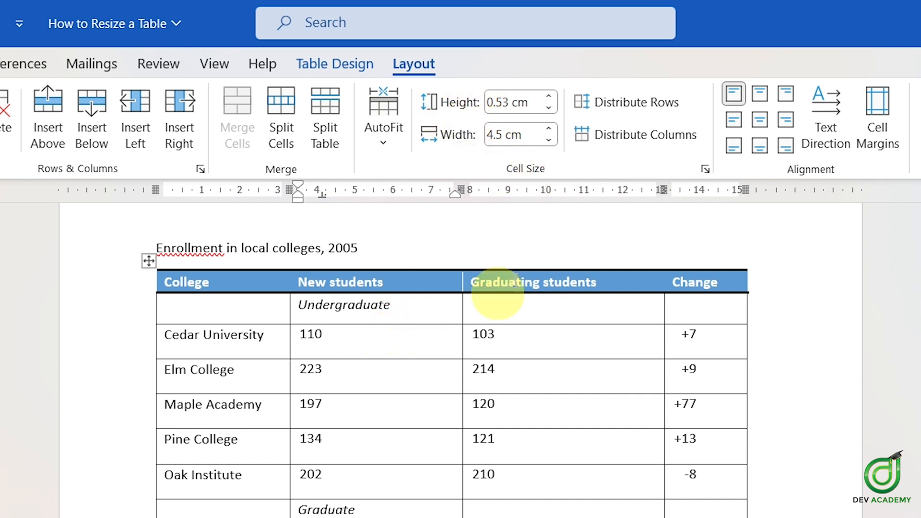
Step: Set the Cedar University row height to 0.8 cm
click(550, 97)
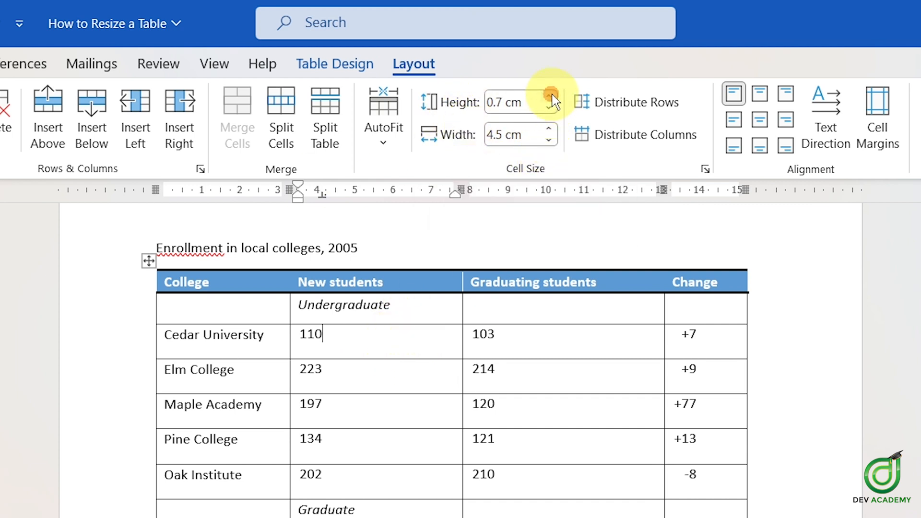
click(550, 96)
click(549, 96)
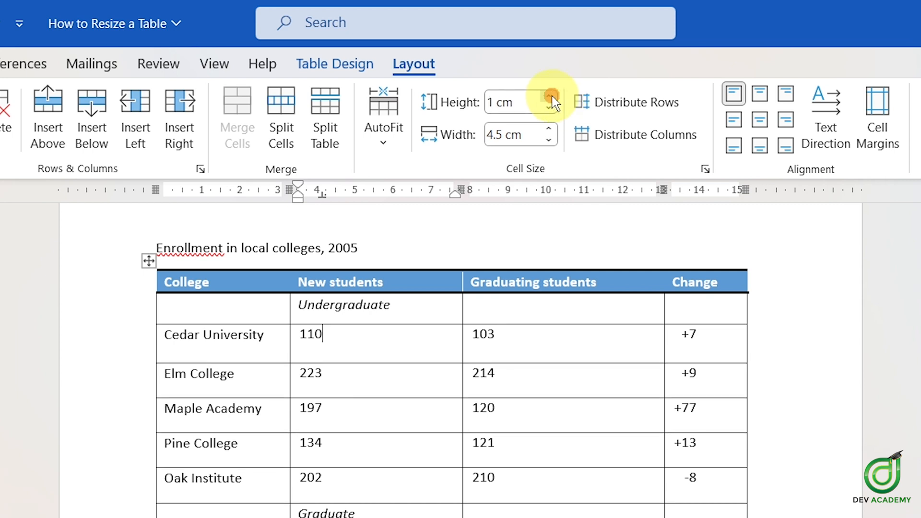
click(549, 96)
click(549, 96)
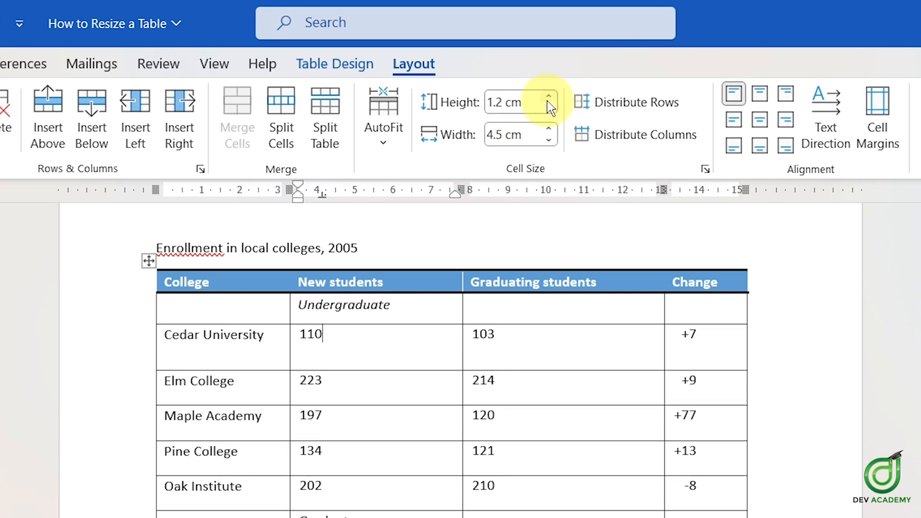
click(554, 107)
click(554, 107)
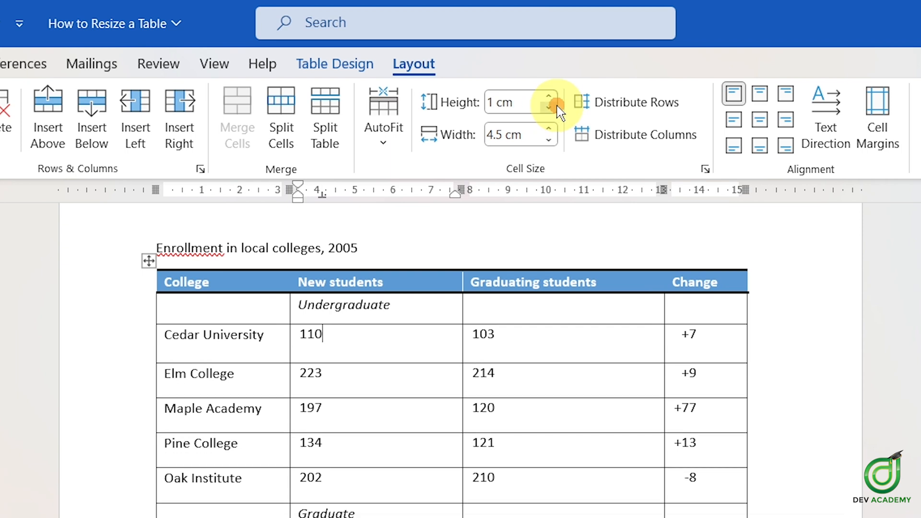
click(555, 108)
click(555, 108)
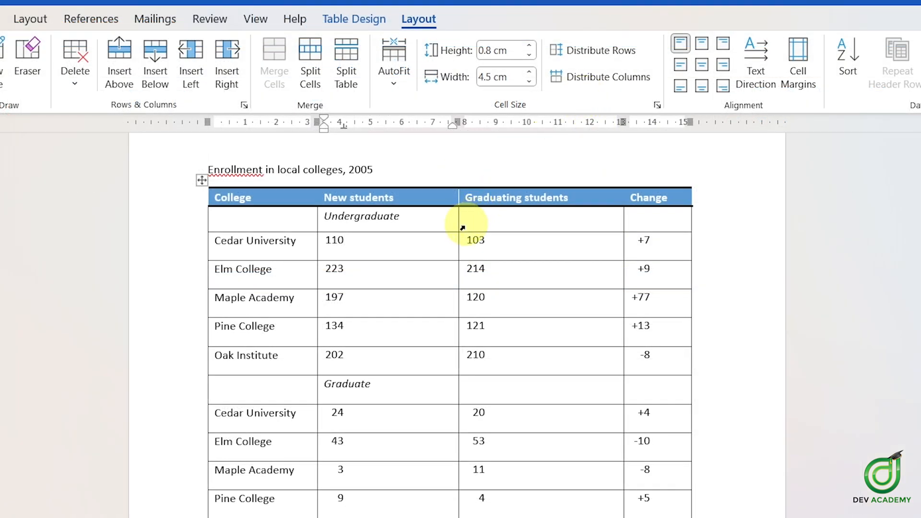
Step: Move the College column's right boundary left and the Change column's left boundary left, widening Change
drag(315, 222, 302, 214)
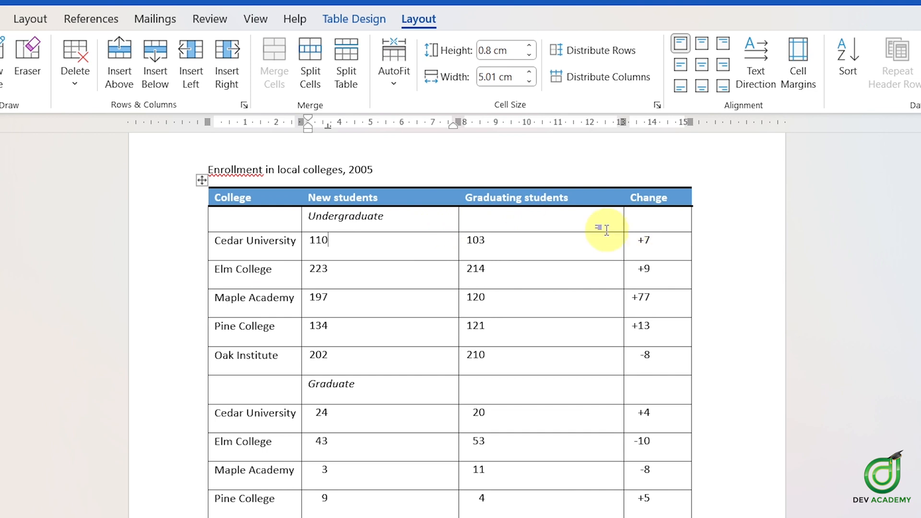
drag(621, 218, 560, 214)
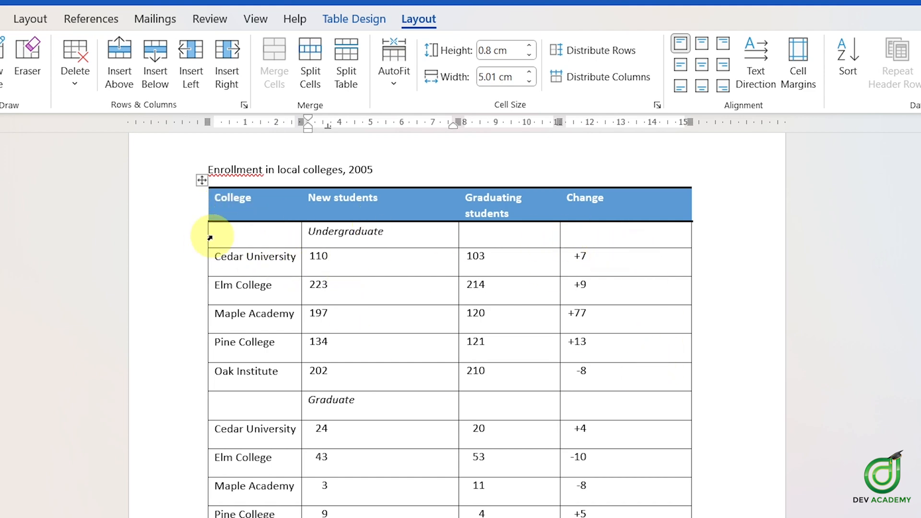
click(362, 278)
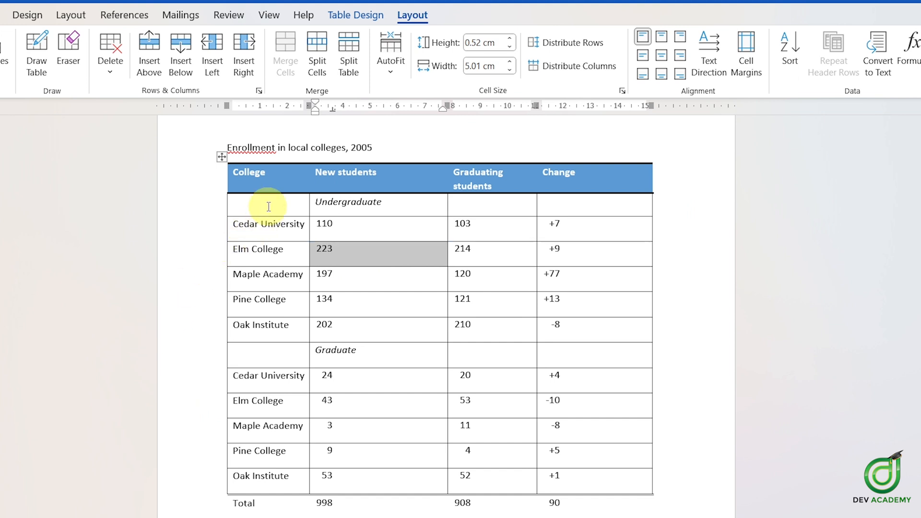
Step: Widen the College column and narrow the New students column by moving their boundaries in the table
click(268, 207)
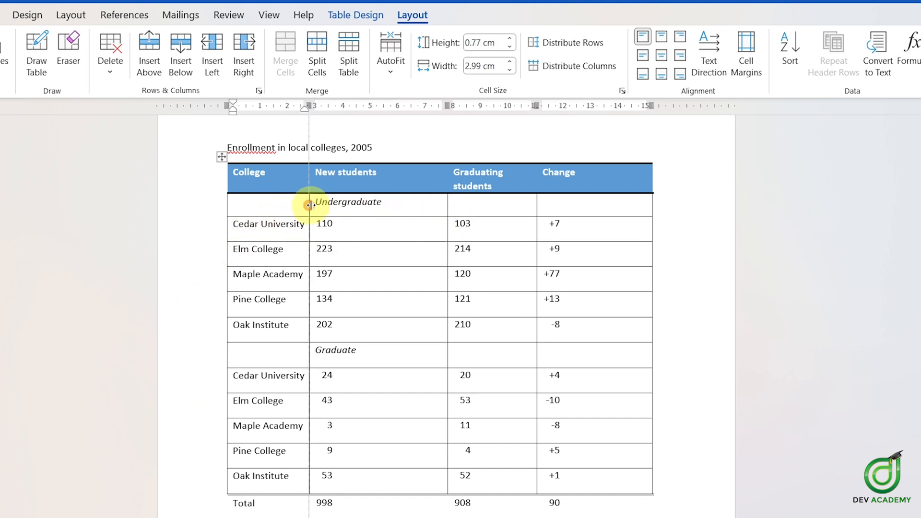
drag(309, 206, 329, 205)
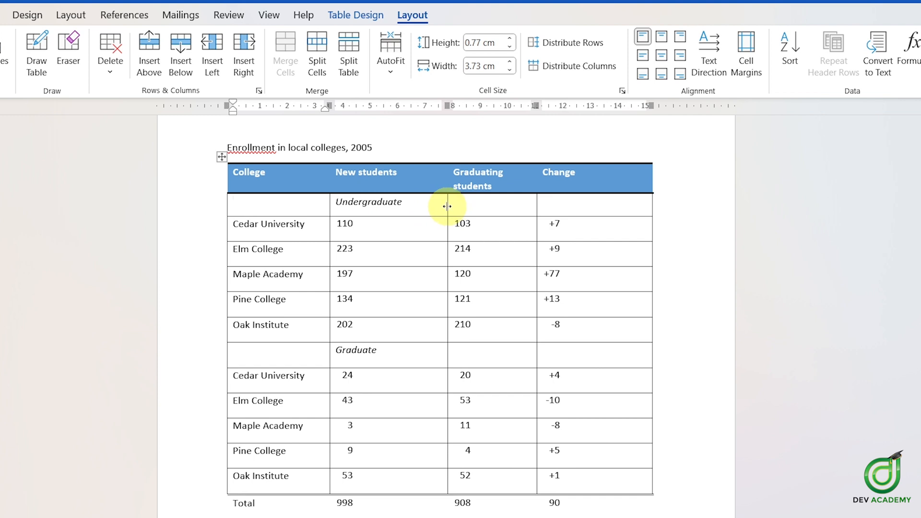
drag(447, 206, 412, 205)
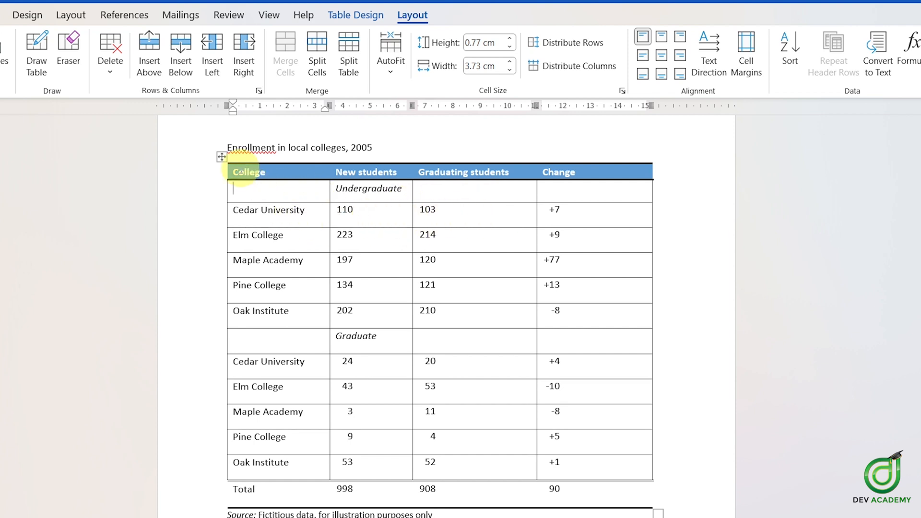
Step: Select the whole table and distribute its columns evenly
click(222, 157)
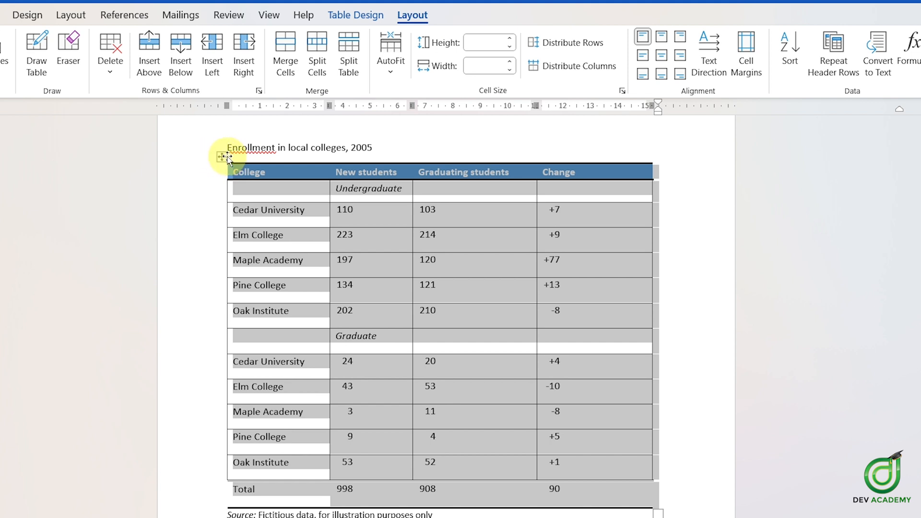
click(578, 66)
click(481, 262)
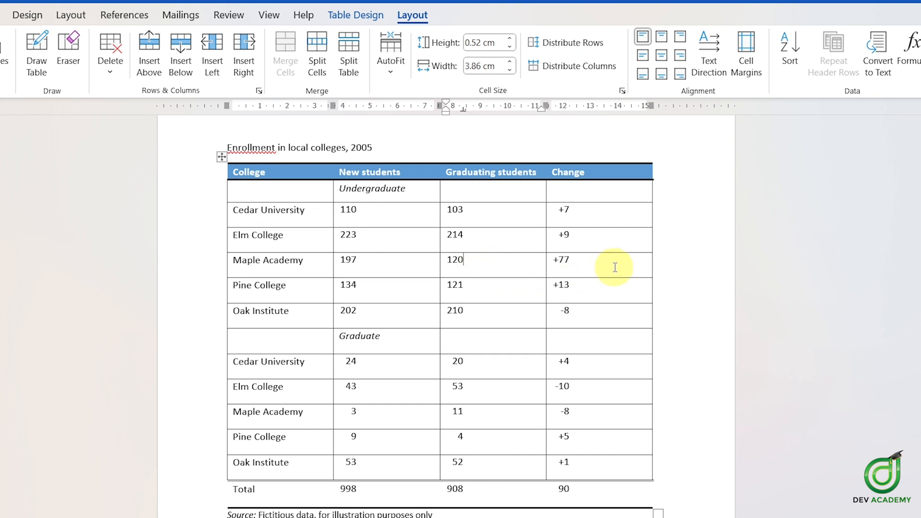
Step: Make the Elm College row and the graduate Cedar University row taller by moving their bottom boundaries
click(412, 269)
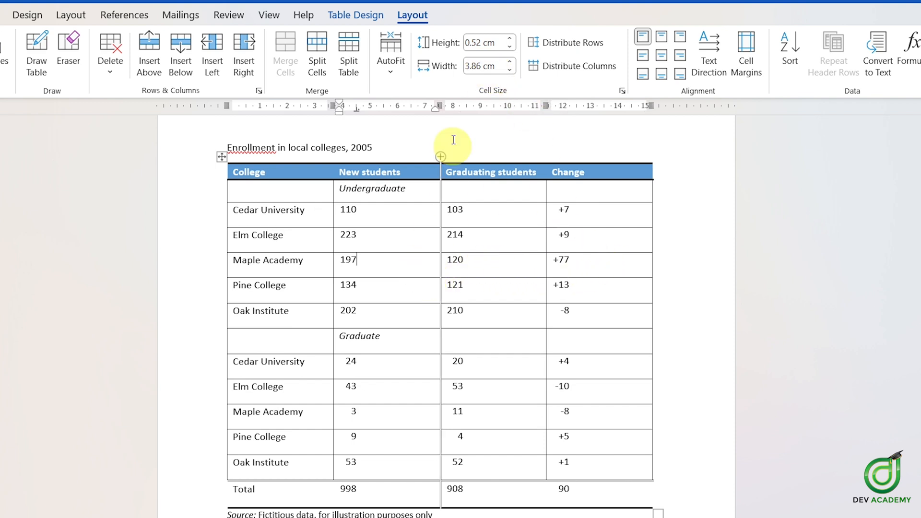
click(305, 236)
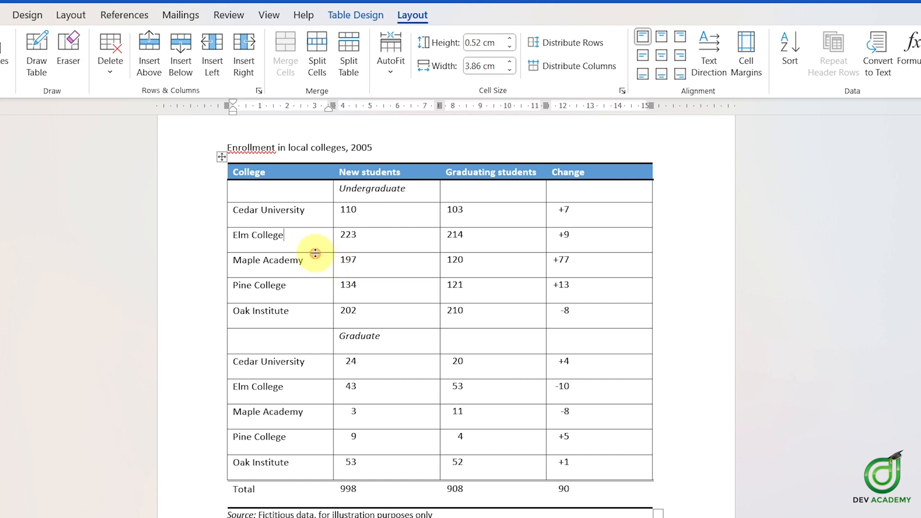
drag(315, 252, 319, 272)
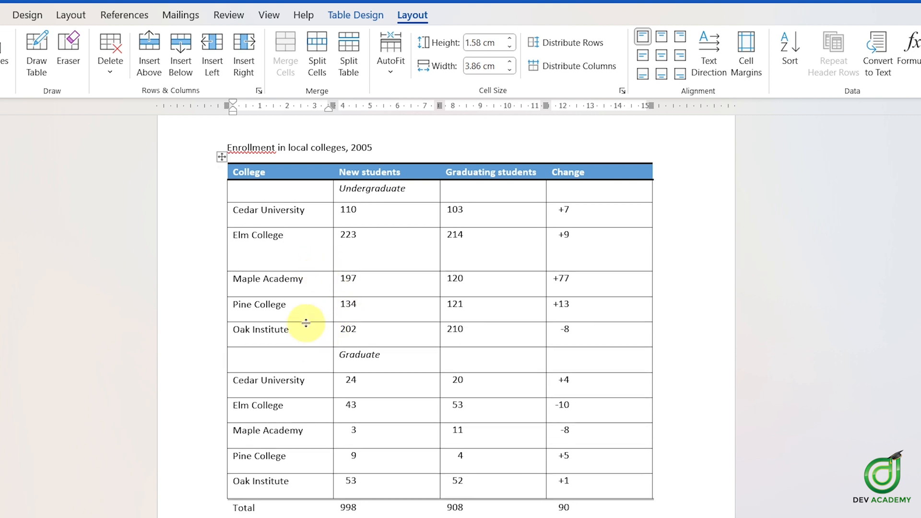
drag(306, 322, 300, 311)
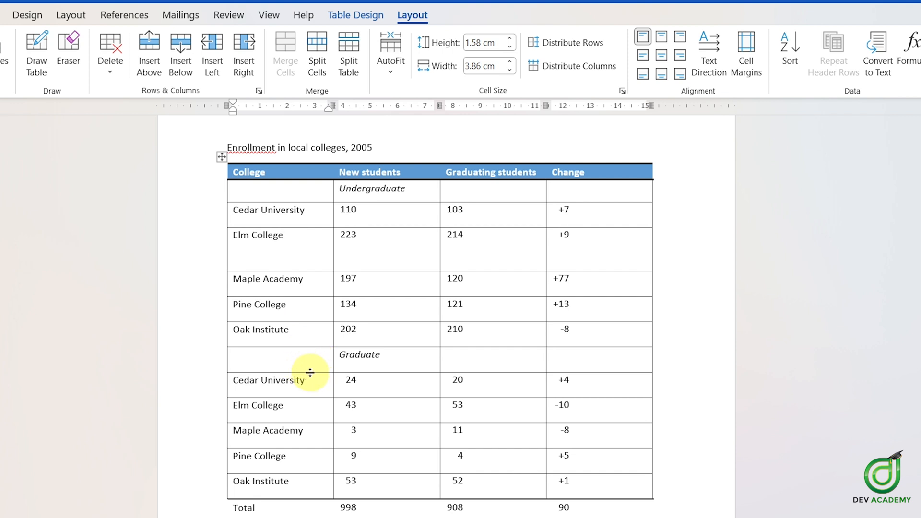
drag(310, 373, 312, 409)
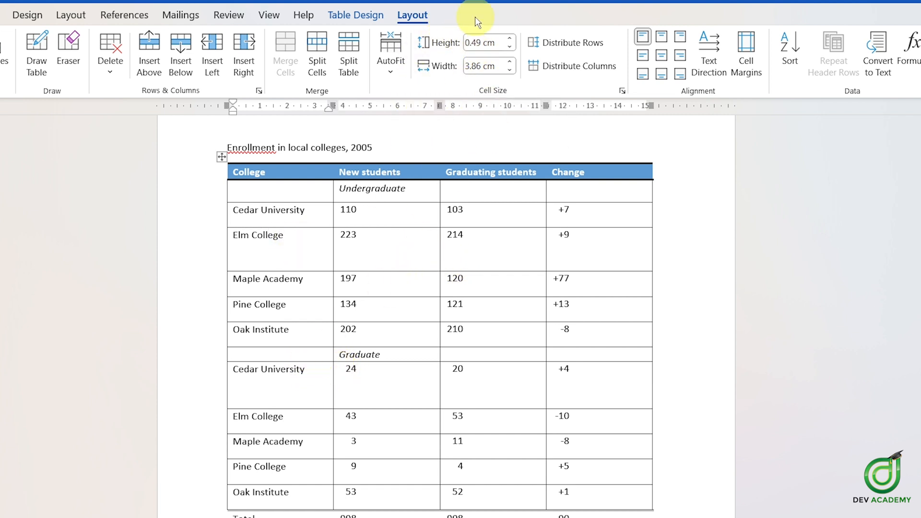
click(319, 387)
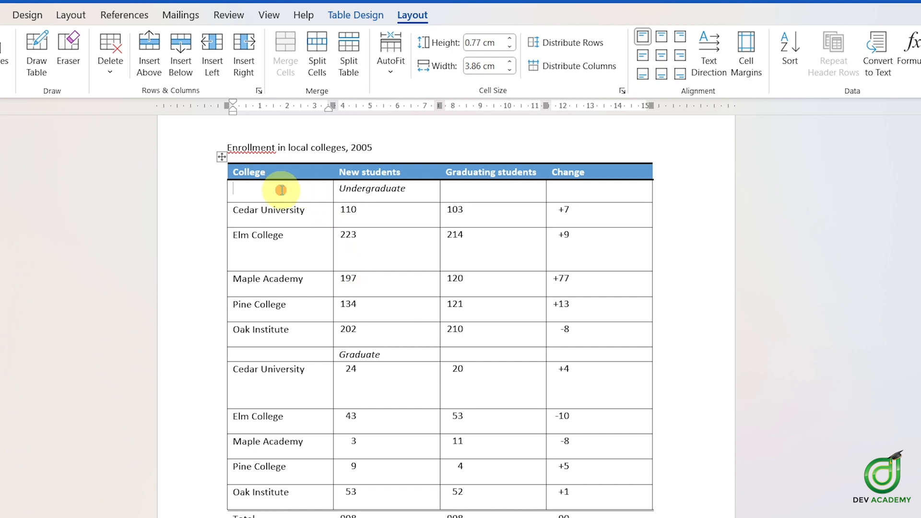
Step: Select the whole table and distribute its rows evenly
click(285, 171)
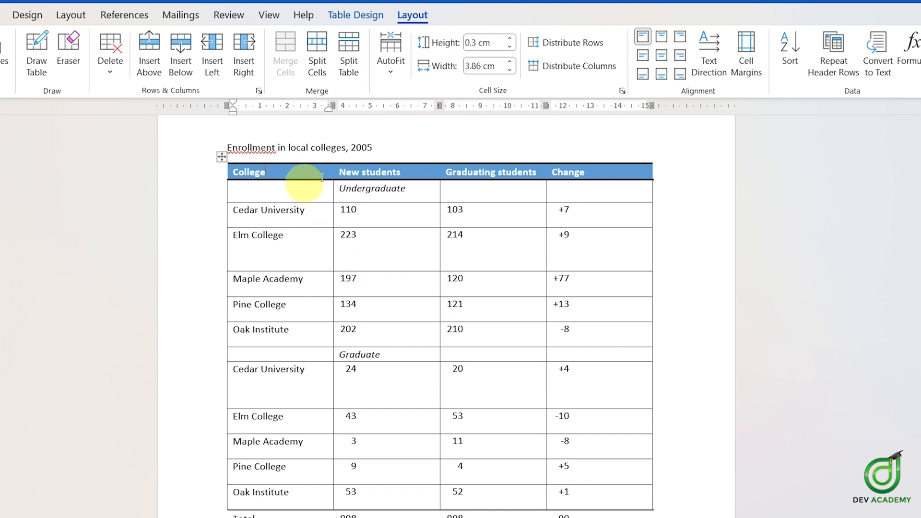
click(315, 220)
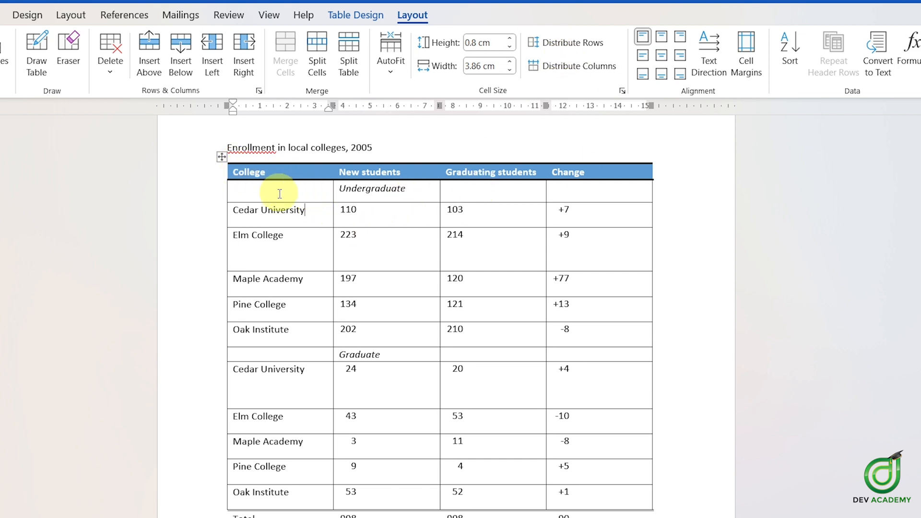
click(222, 156)
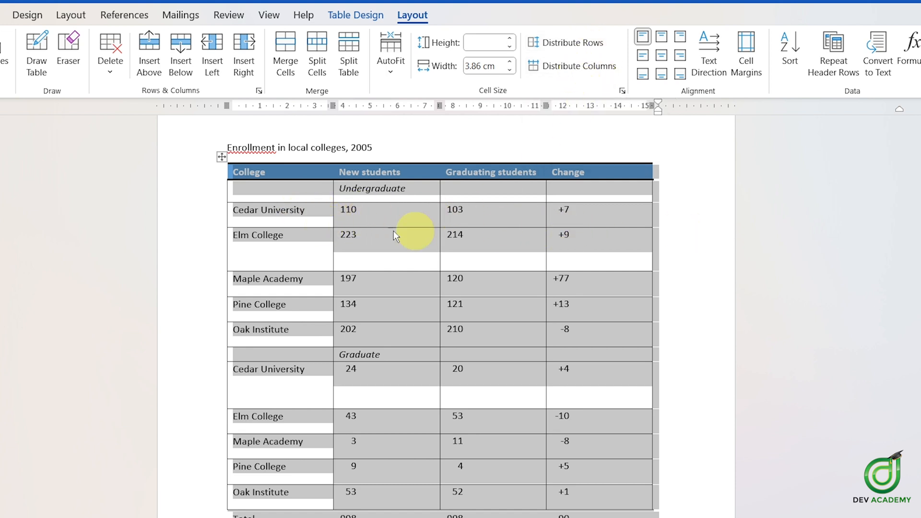
click(581, 46)
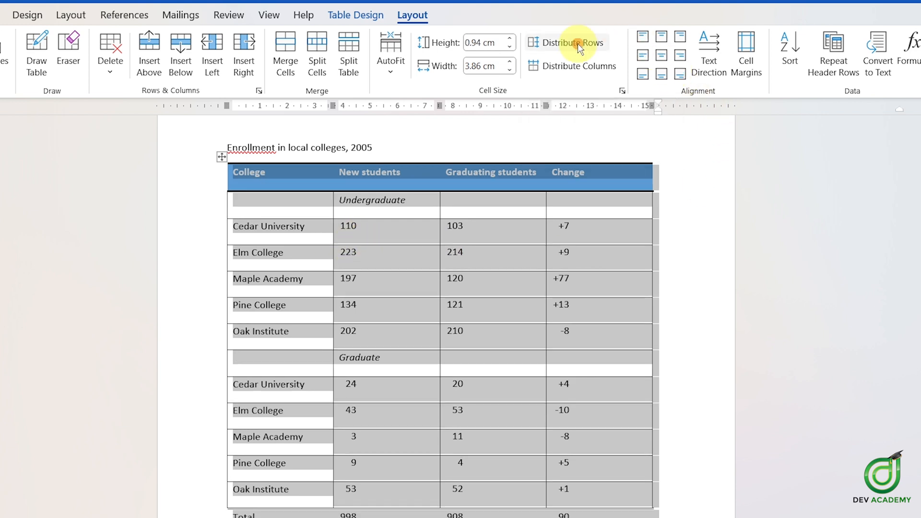
click(300, 204)
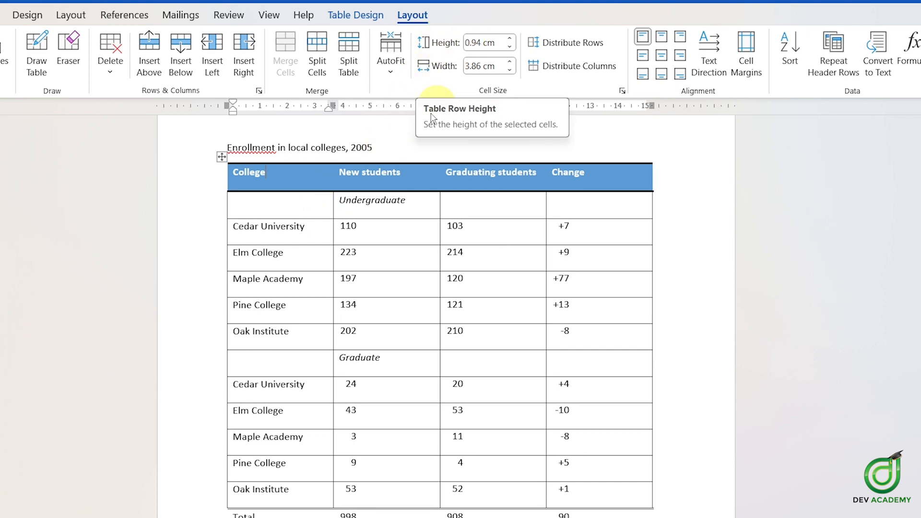
Step: Widen the New students column and make the undergraduate Cedar University row taller by moving their boundaries
click(308, 206)
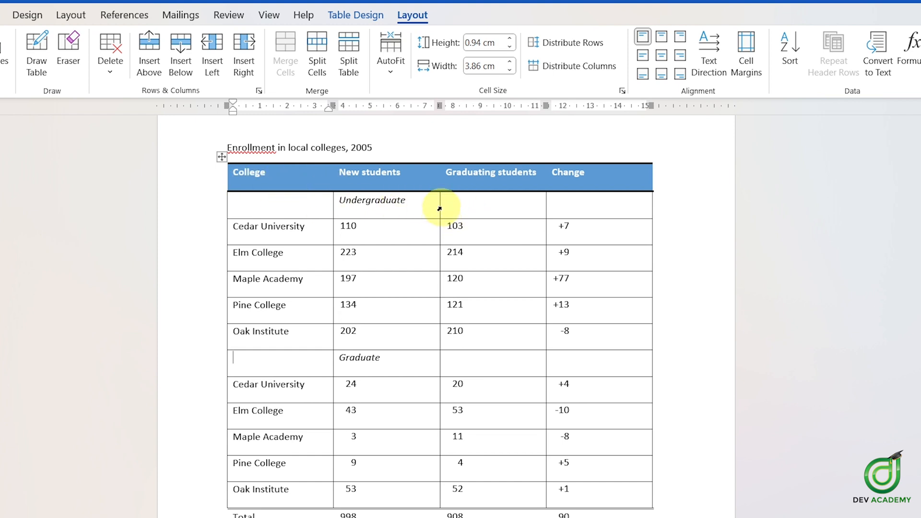
drag(443, 204, 486, 206)
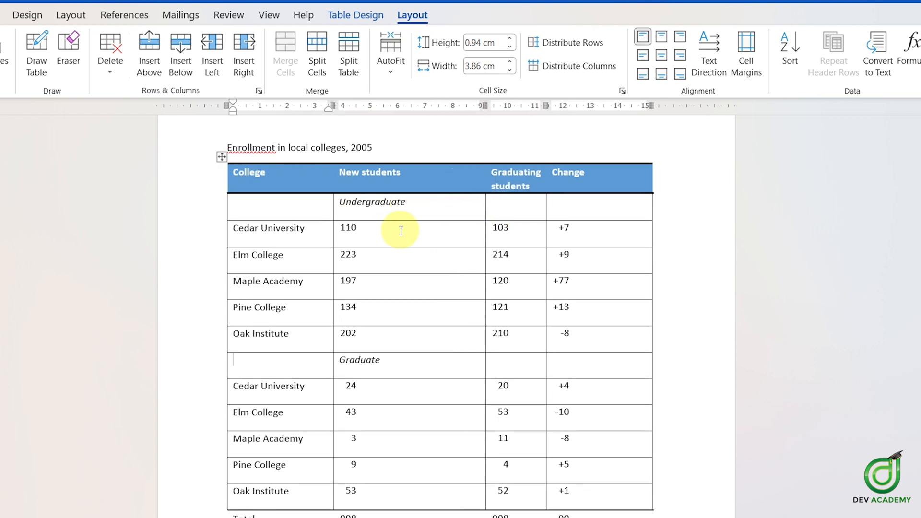
drag(410, 248, 411, 305)
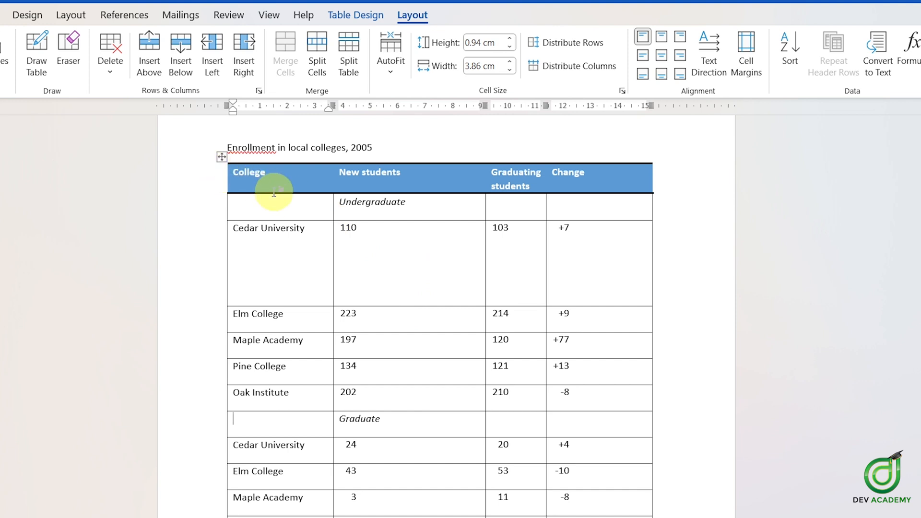
Step: Select the whole table and distribute both its rows and columns evenly
click(221, 157)
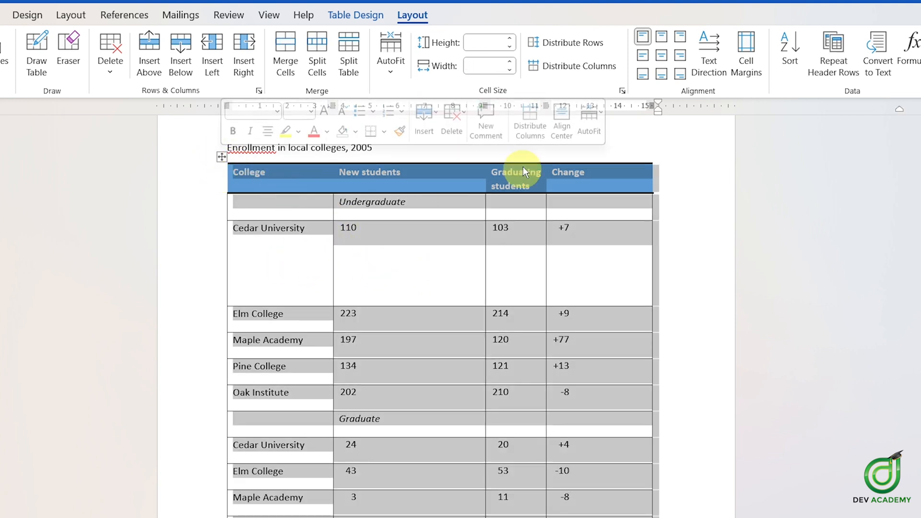
click(569, 42)
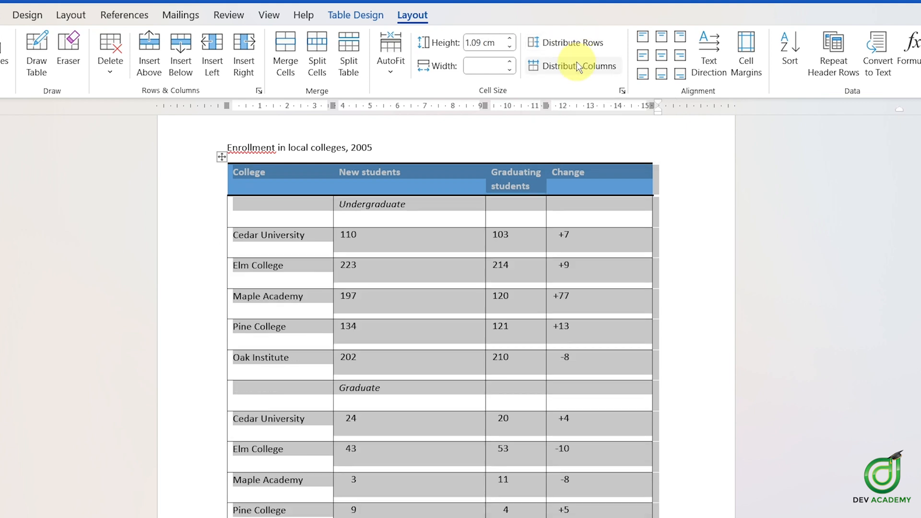
click(579, 66)
click(492, 236)
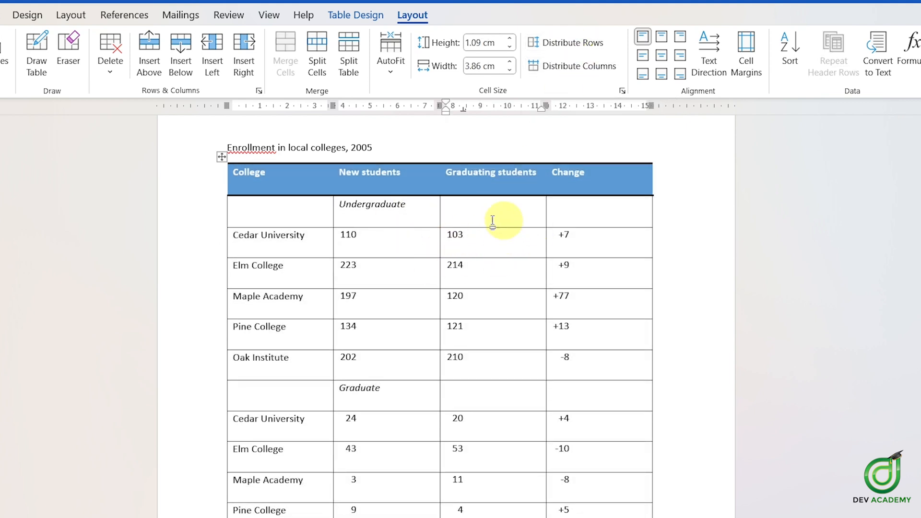
Step: Shrink the table with its resize handle, then move the Change column's left boundary left
click(411, 203)
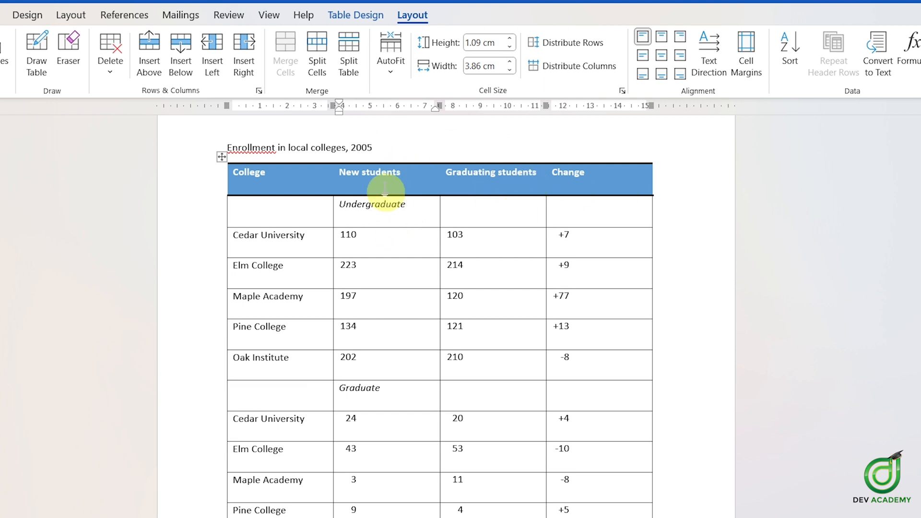
scroll(500, 367, down, 2)
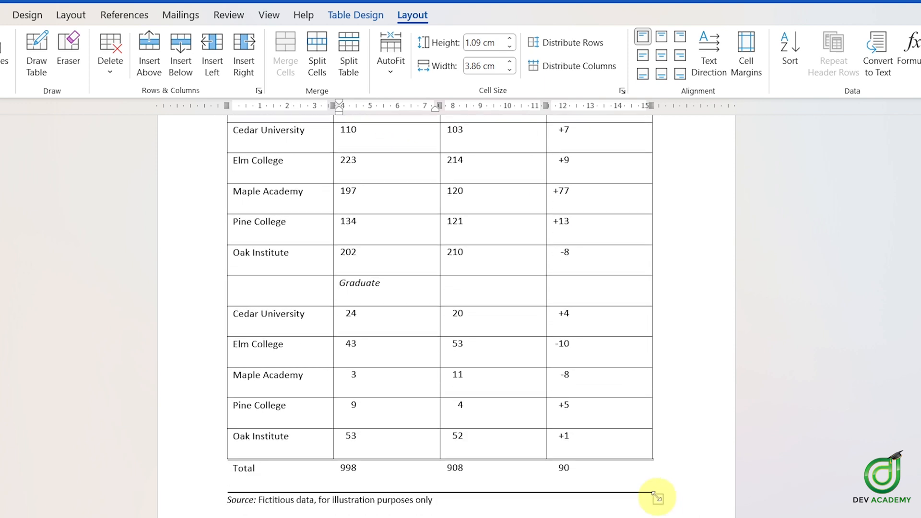
drag(653, 492, 612, 438)
scroll(610, 427, up, 2)
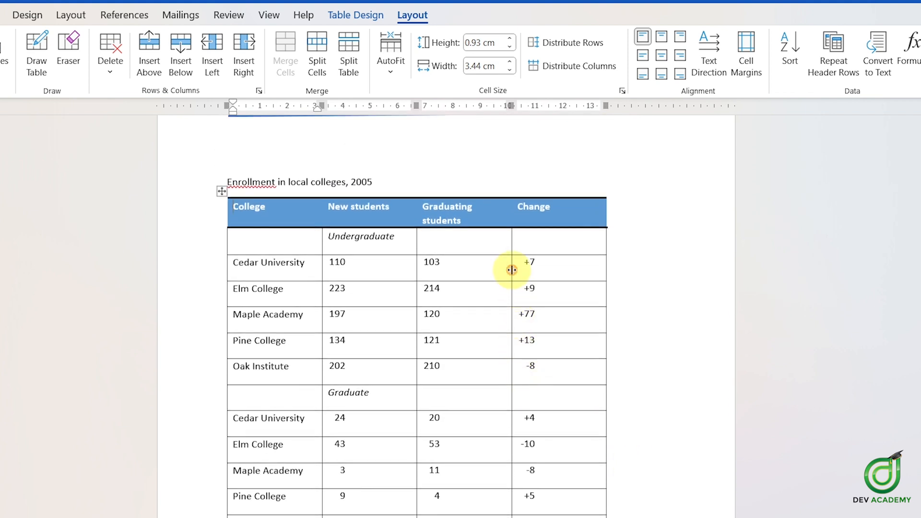
drag(511, 270, 470, 271)
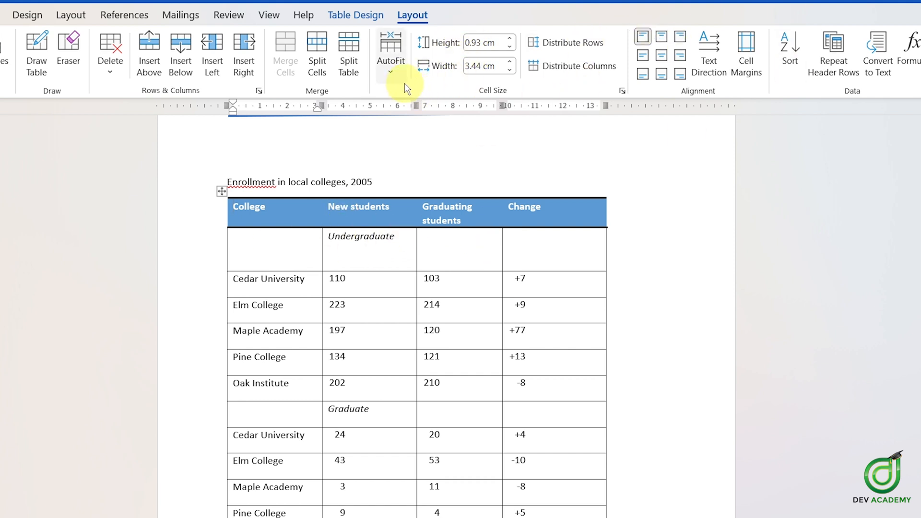
click(221, 192)
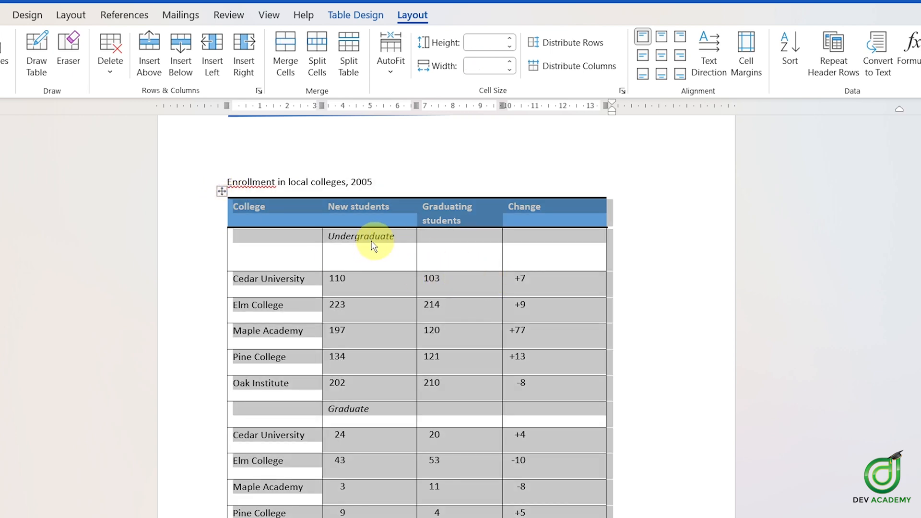
click(391, 68)
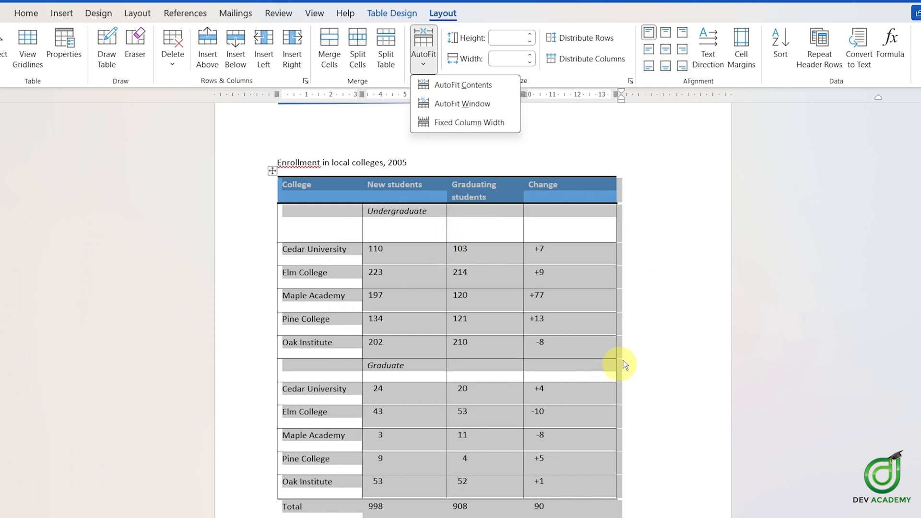
click(663, 250)
click(595, 239)
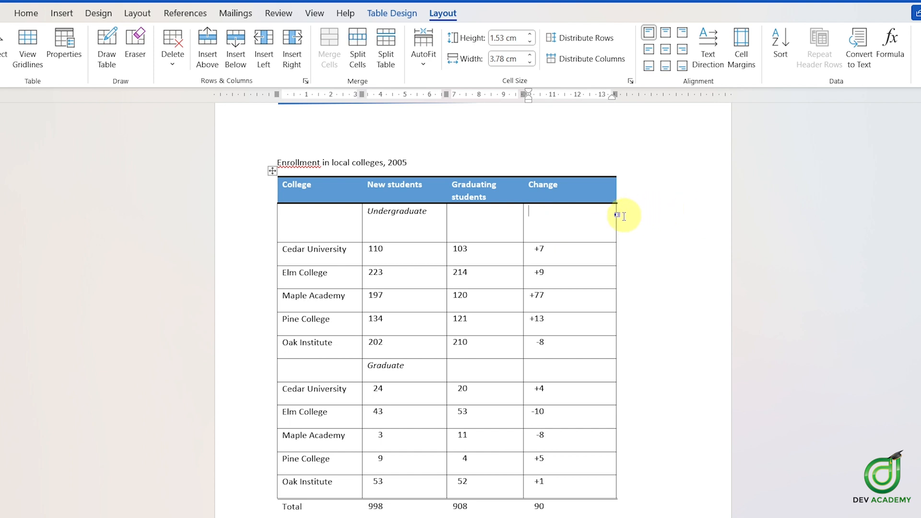
Step: Enlarge the whole table with its resize handle
click(272, 171)
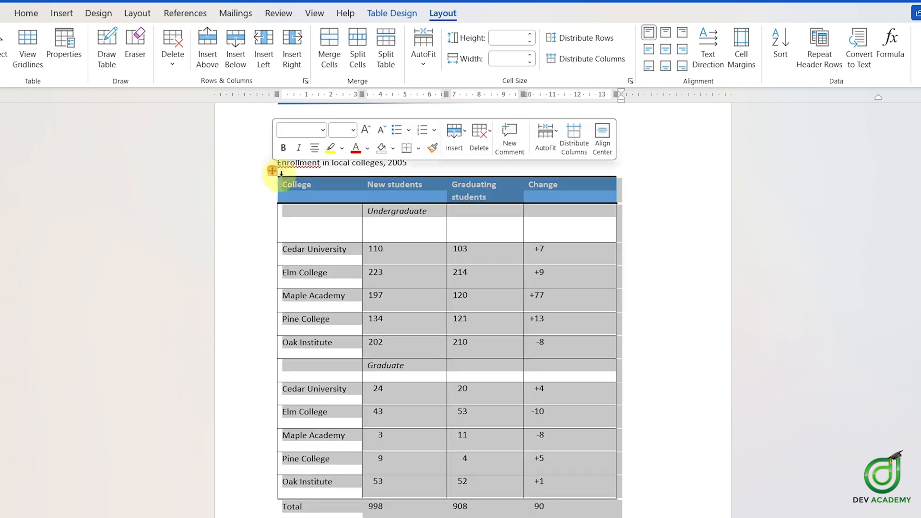
scroll(569, 323, down, 2)
drag(623, 470, 648, 461)
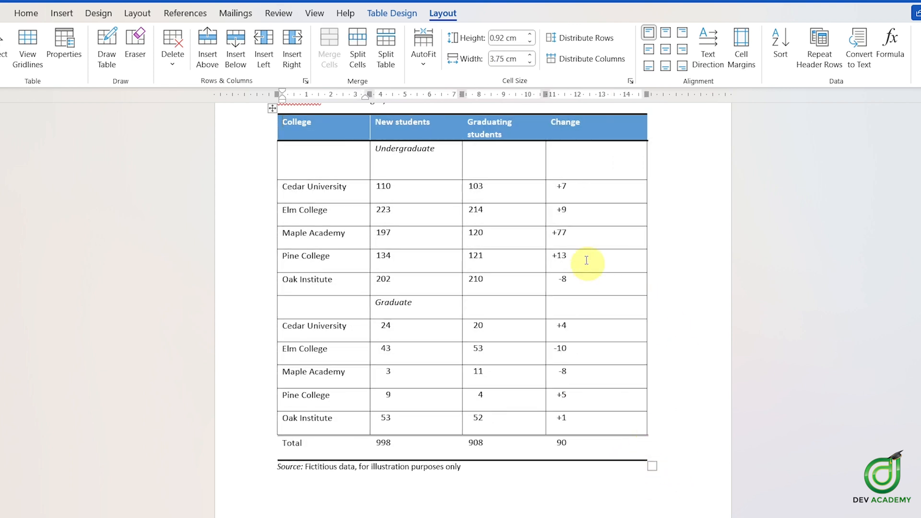
scroll(326, 267, up, 3)
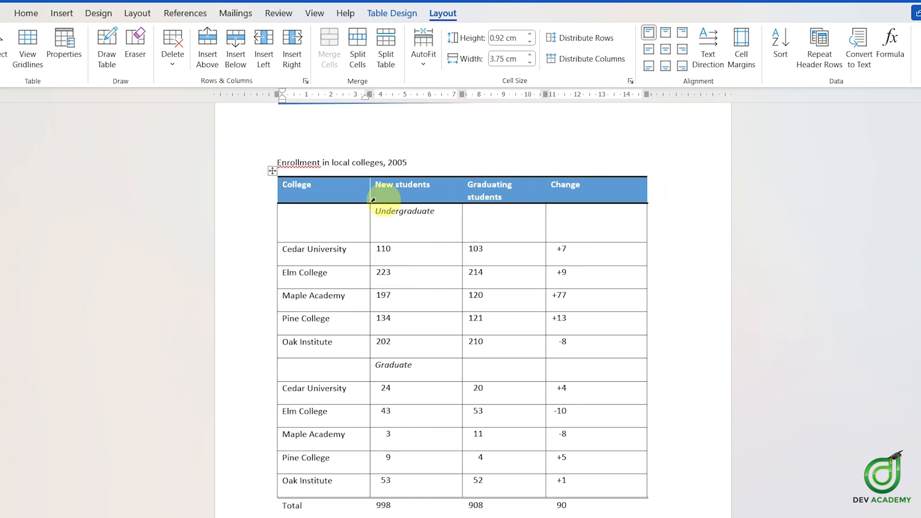
Step: Select the whole table and apply AutoFit Window
click(270, 171)
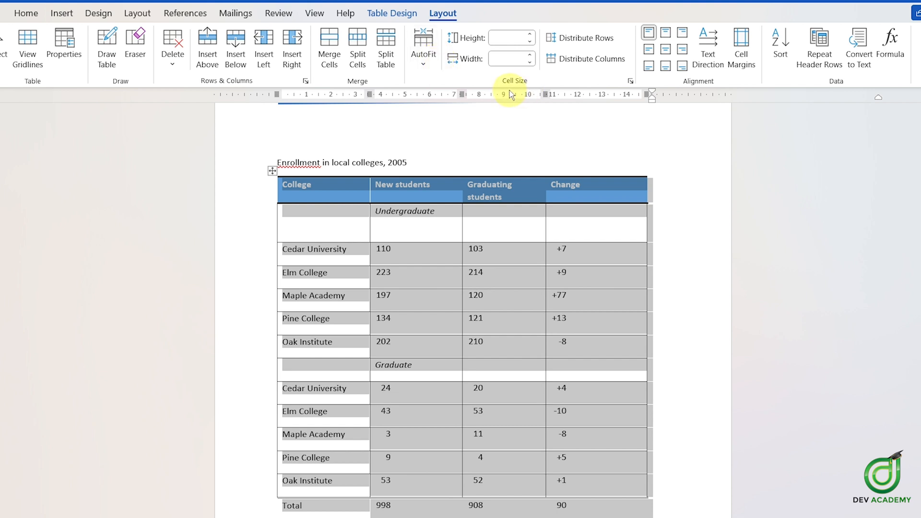
click(433, 68)
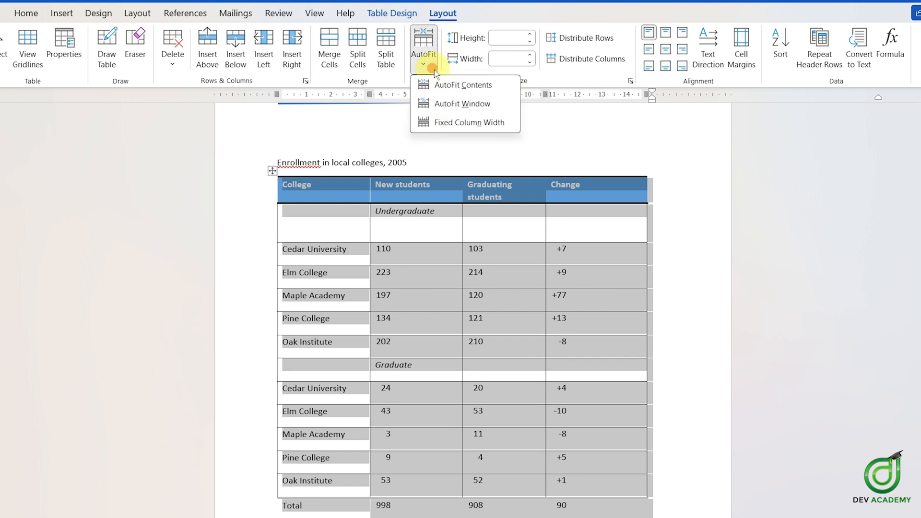
click(493, 105)
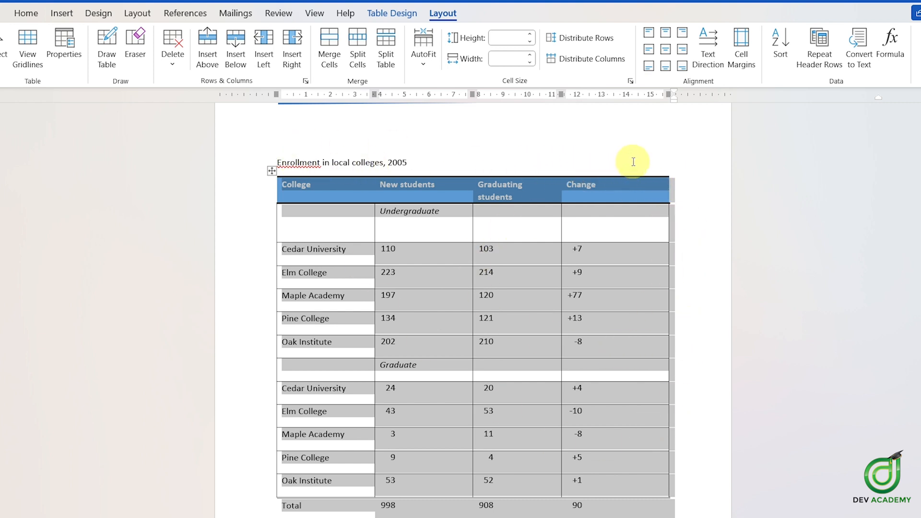
Step: Auto-fit all columns to their contents from the boundary between the New students and Graduating students columns
scroll(676, 274, down, 3)
click(469, 337)
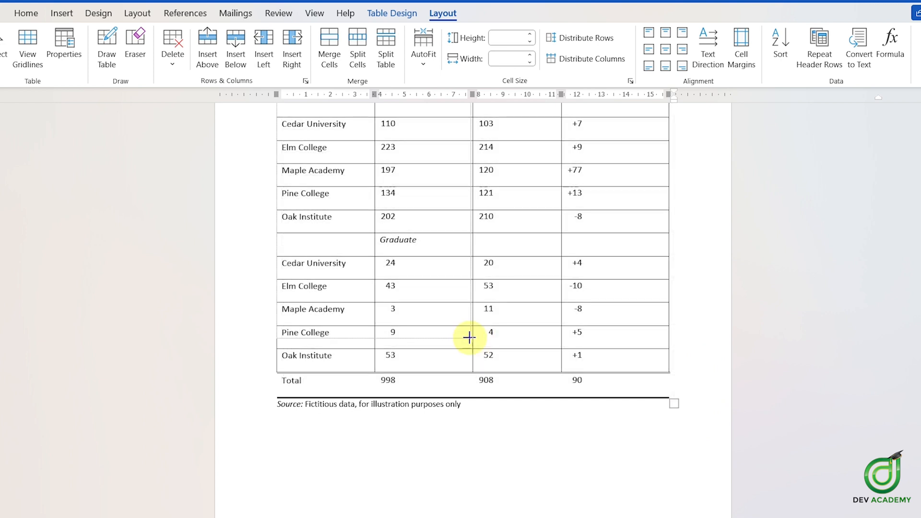
double_click(470, 338)
scroll(437, 288, up, 2)
scroll(477, 288, down, 2)
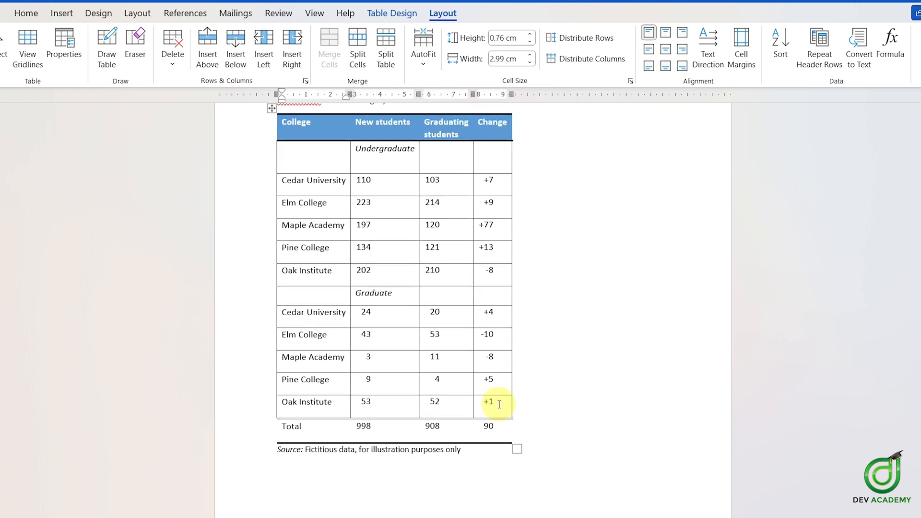
scroll(374, 312, up, 1)
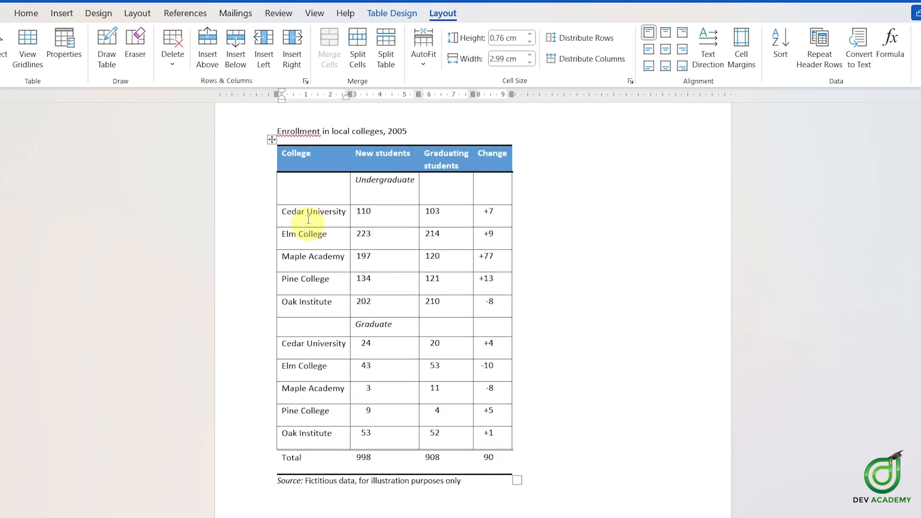
Step: Select the whole table and stretch it to the page width with AutoFit Window
click(273, 138)
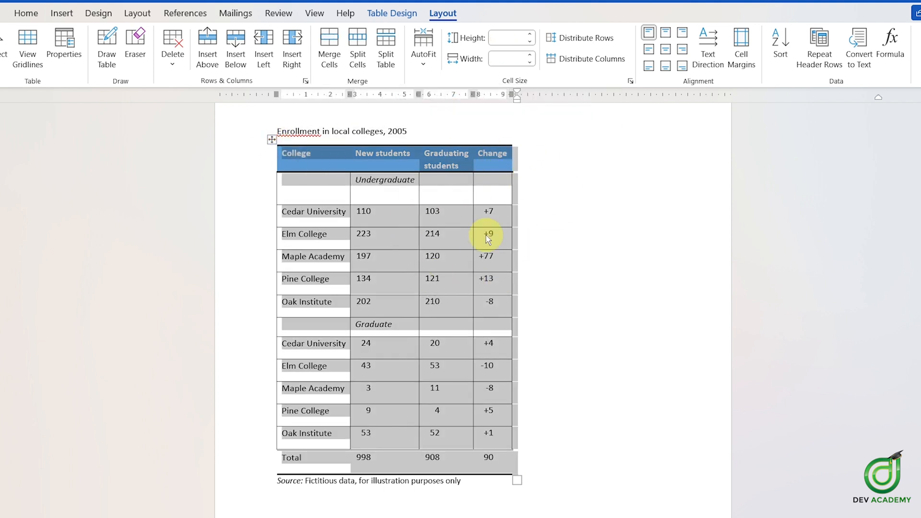
scroll(489, 206, up, 2)
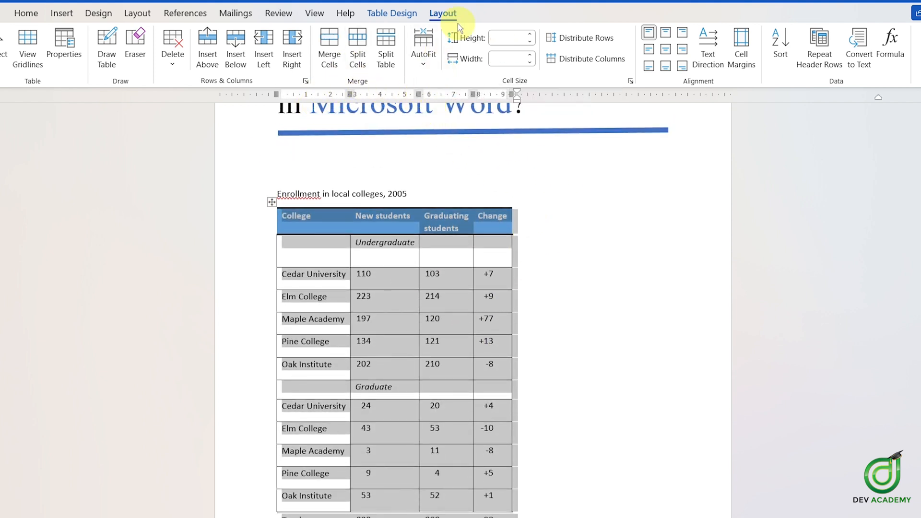
click(423, 58)
click(465, 101)
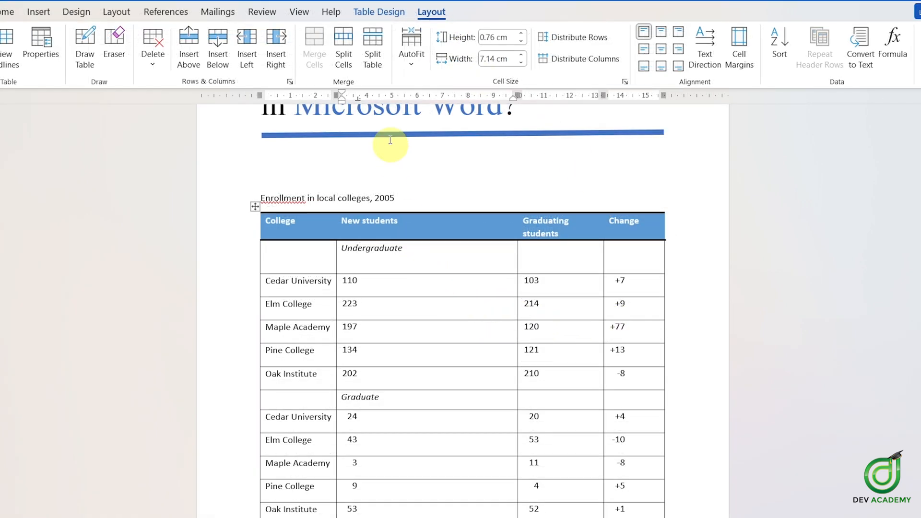
Step: Move the boundary between the College and New students columns to the right
click(411, 47)
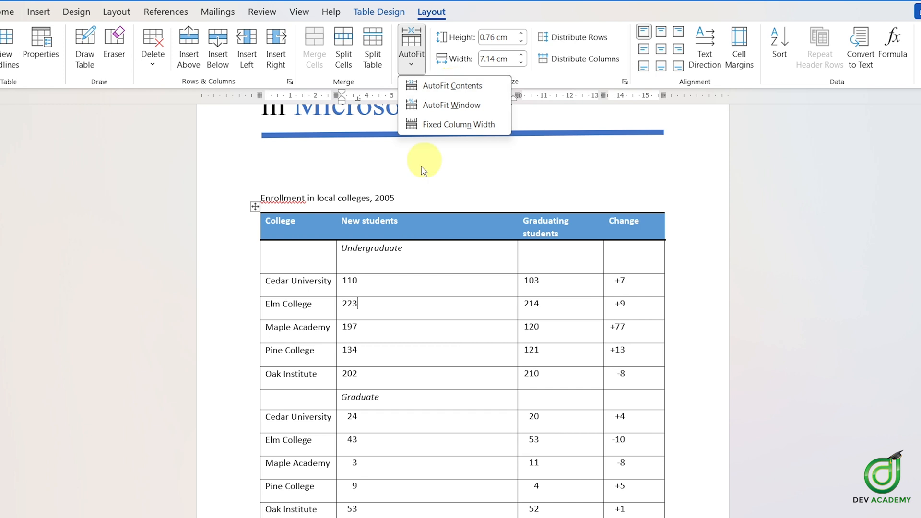
click(411, 308)
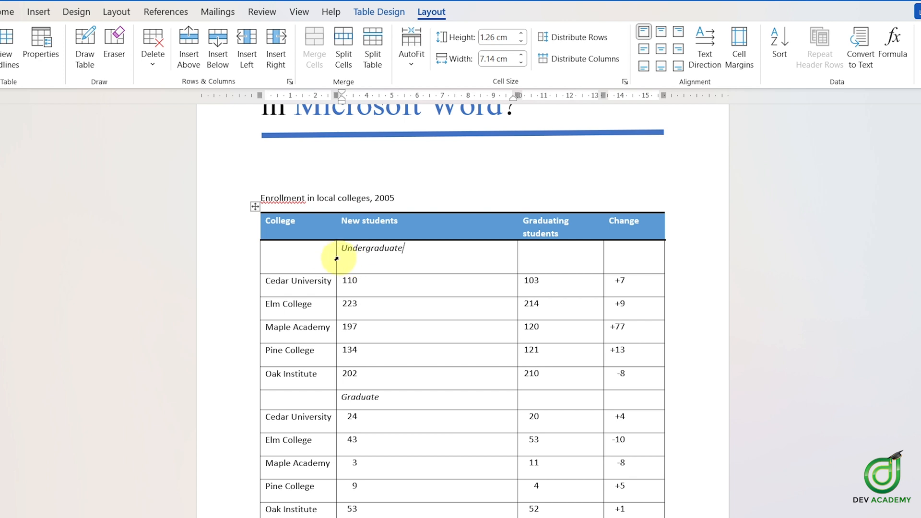
drag(335, 255, 362, 254)
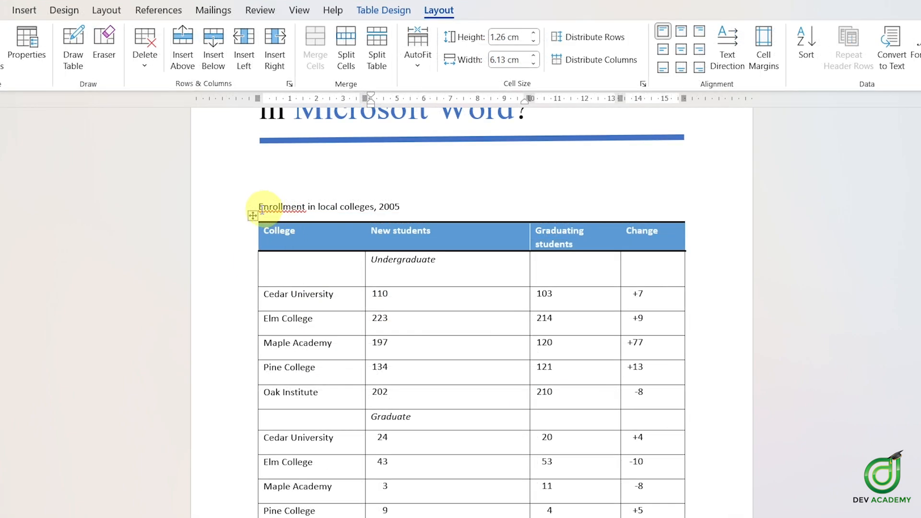
Step: Select the whole table and apply AutoFit Contents
click(252, 215)
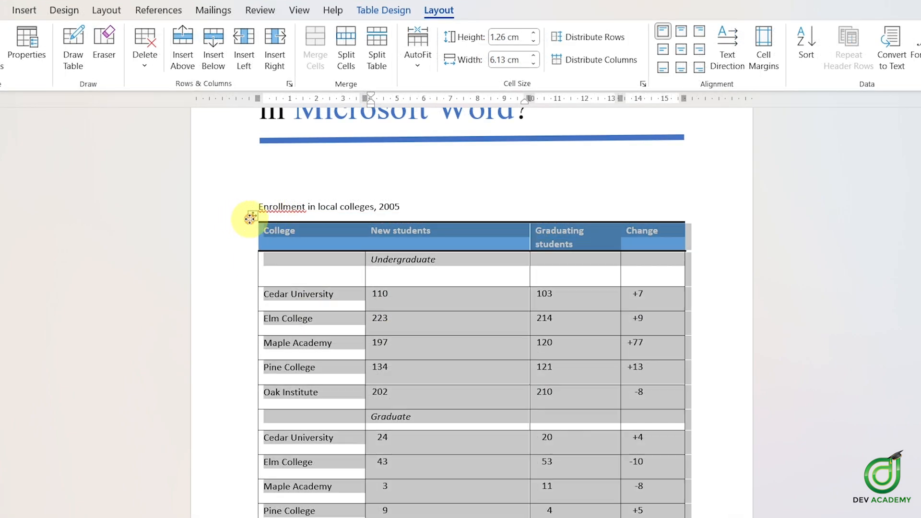
click(431, 70)
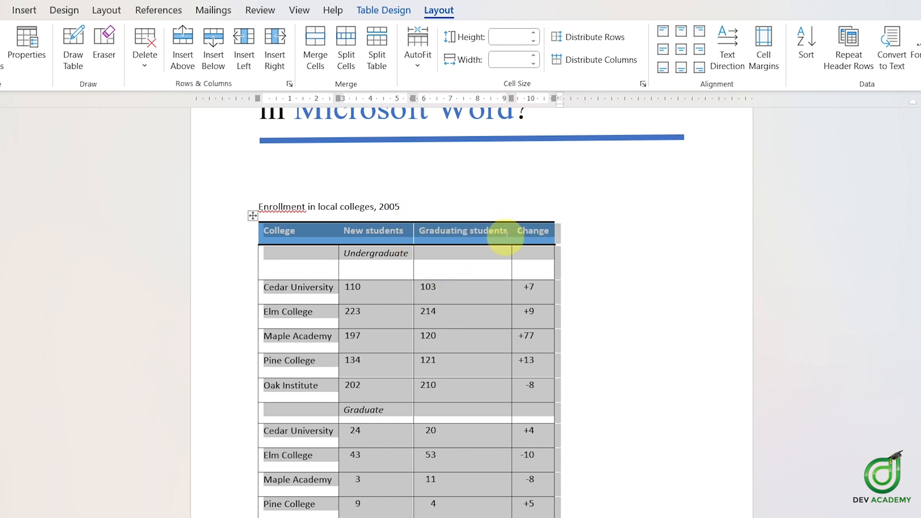
Step: Move the boundary between the New students and Graduating students columns to the right
click(527, 249)
scroll(545, 319, down, 2)
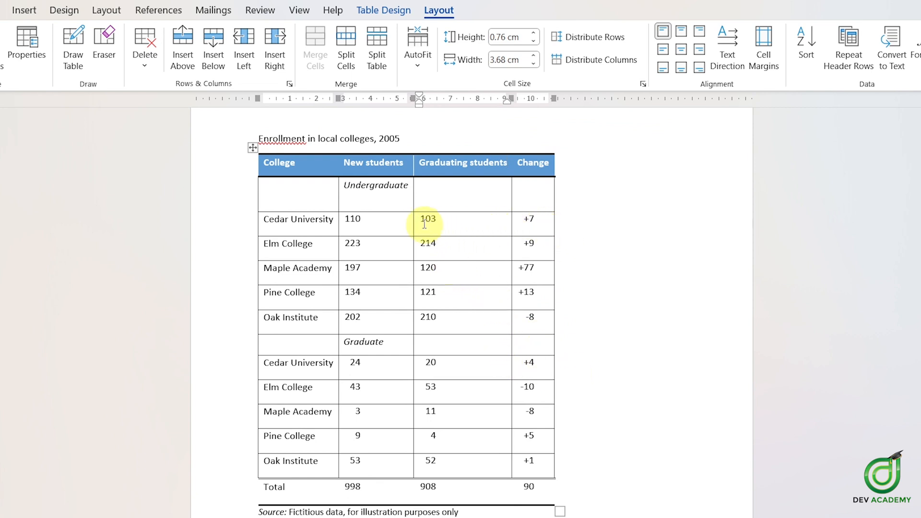
drag(413, 226, 464, 223)
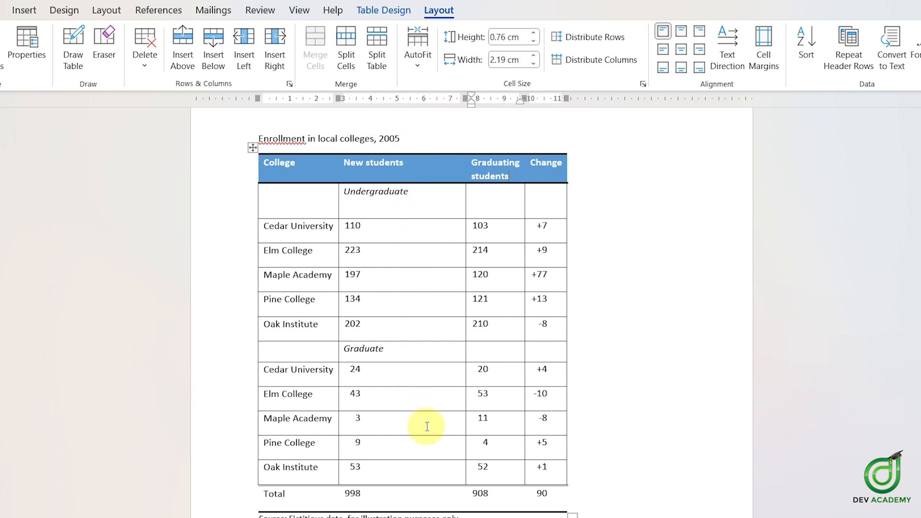
Step: Select the whole table and fit its columns to the contents again
click(252, 149)
click(414, 68)
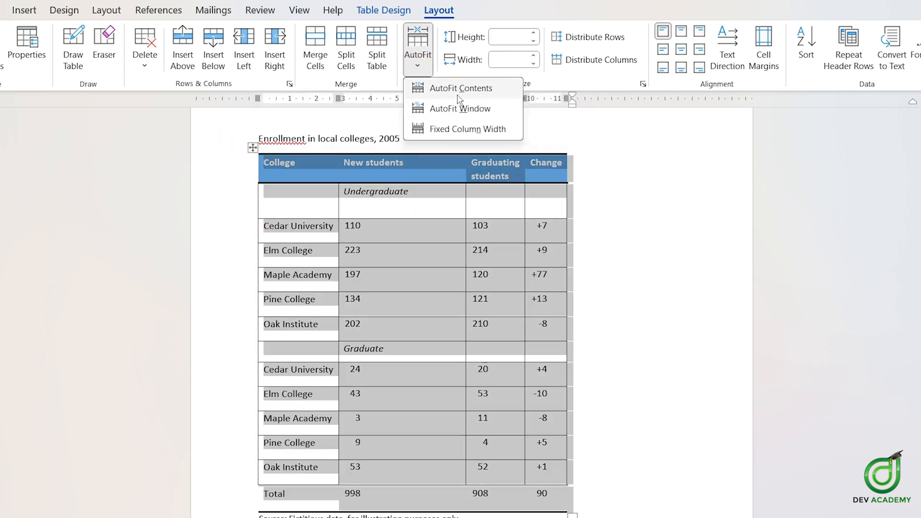
click(446, 109)
click(425, 219)
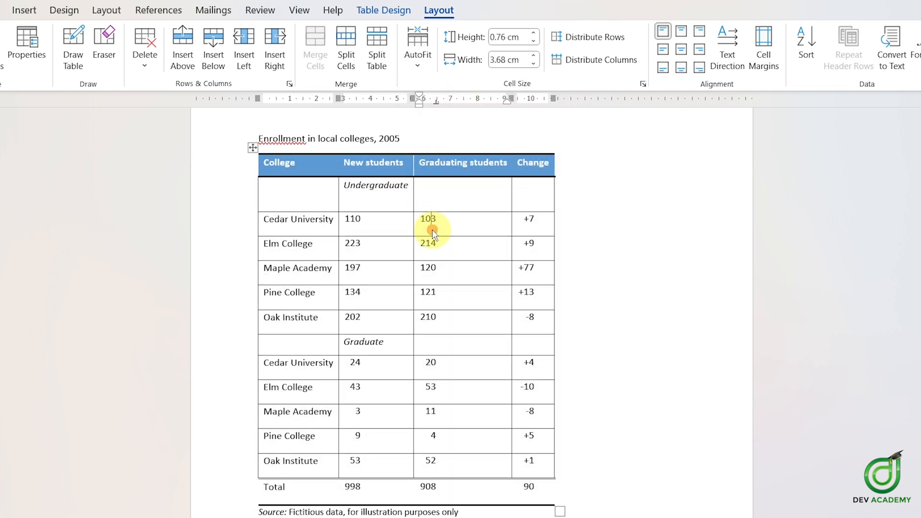
Step: Add the text ABCD after the Graduating students heading
click(416, 58)
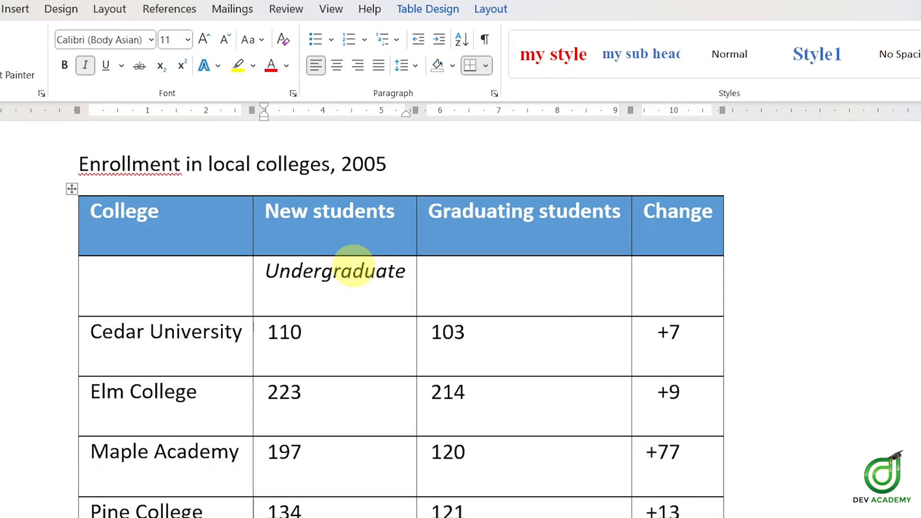
click(406, 211)
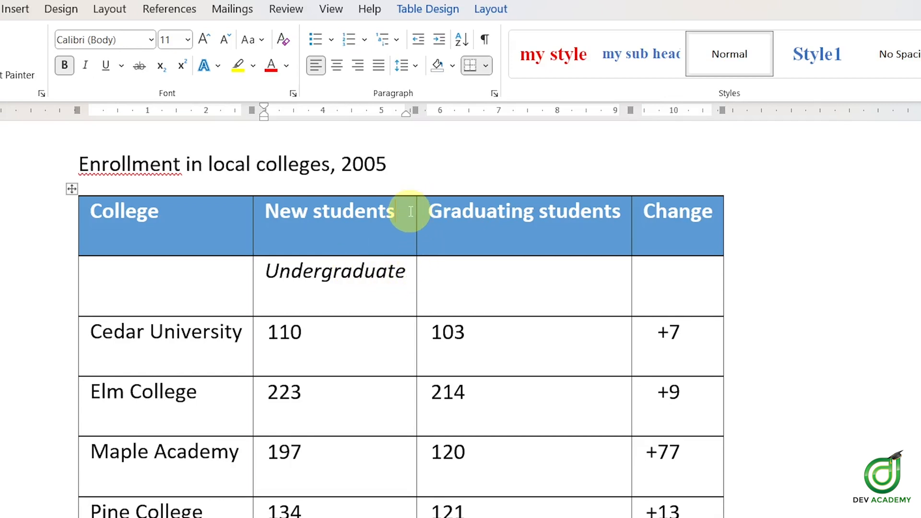
click(618, 213)
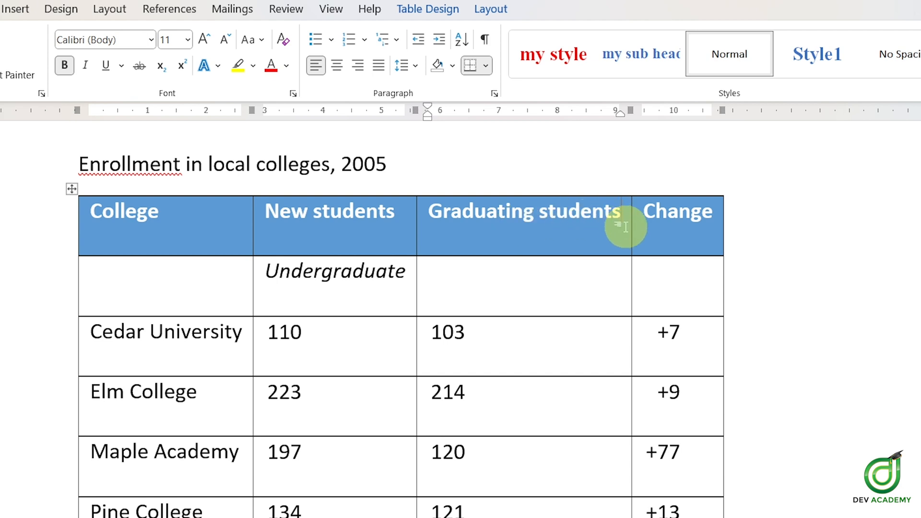
text(ABCD)
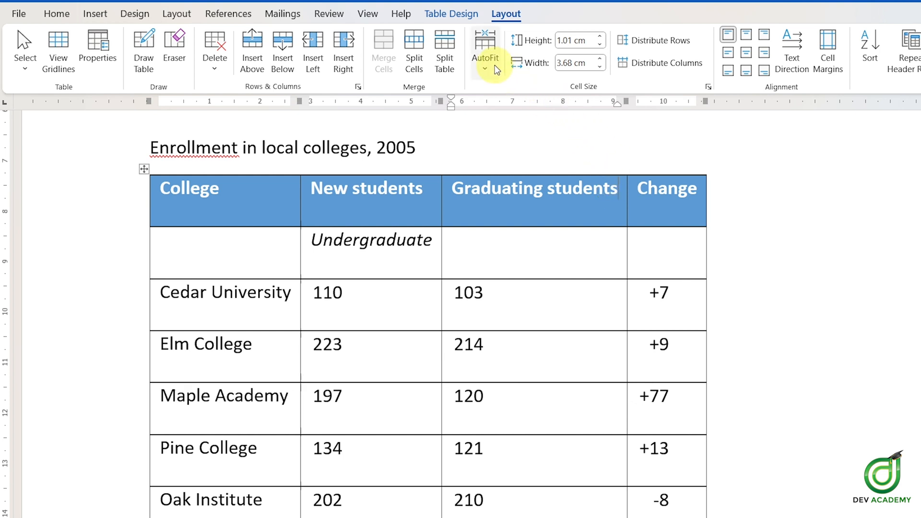
Step: Set the table's AutoFit behaviour to Fixed Column Width
click(486, 61)
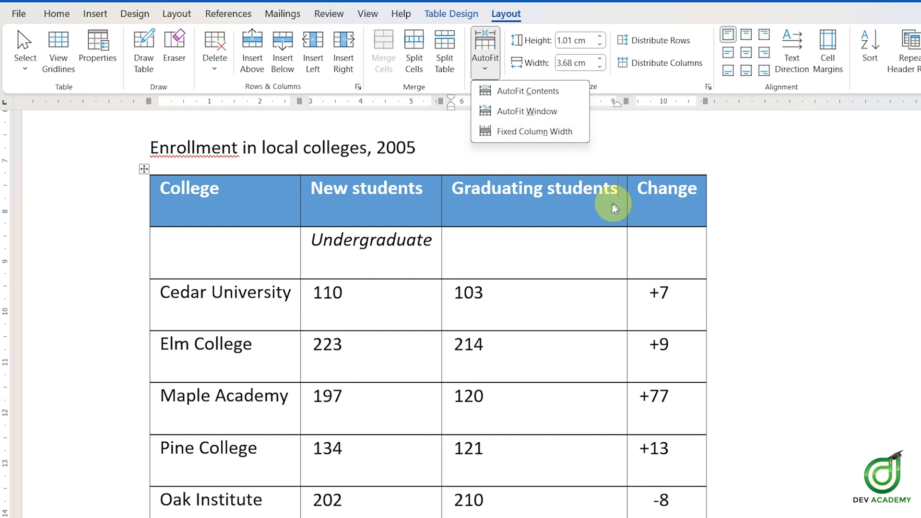
click(597, 209)
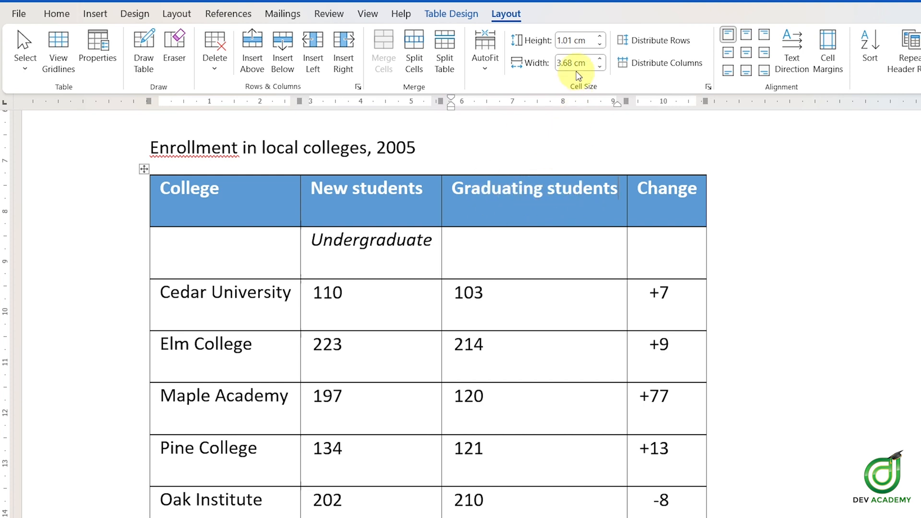
click(679, 197)
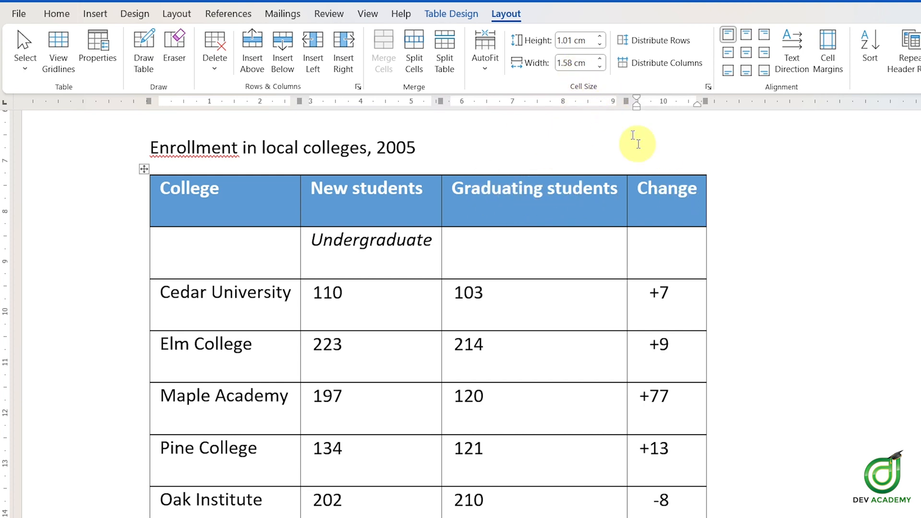
click(399, 189)
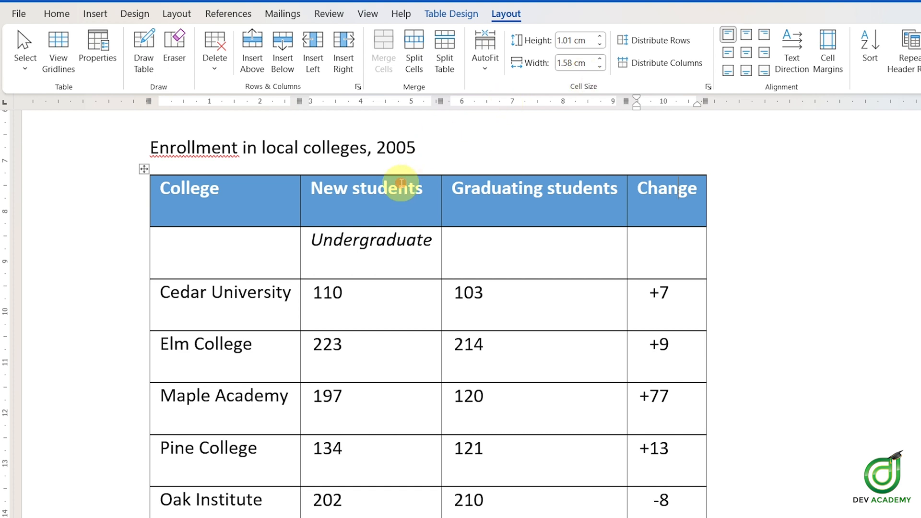
click(274, 194)
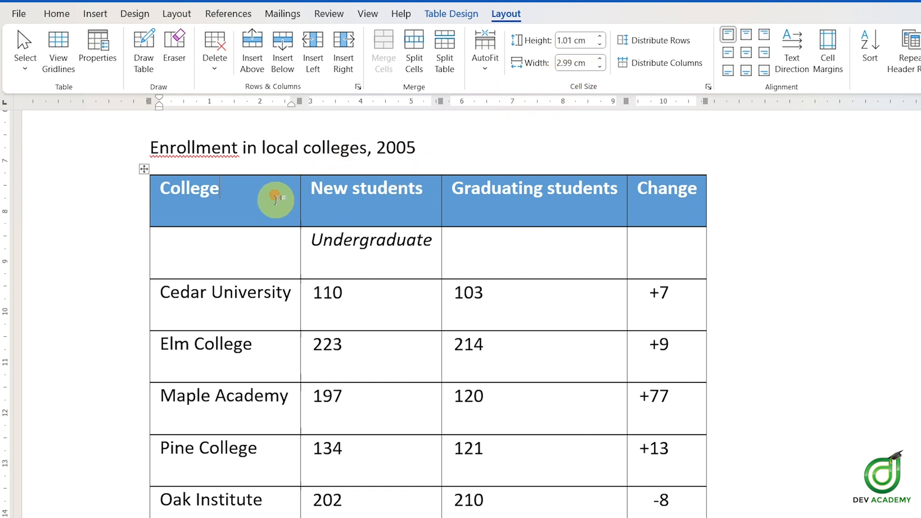
click(607, 193)
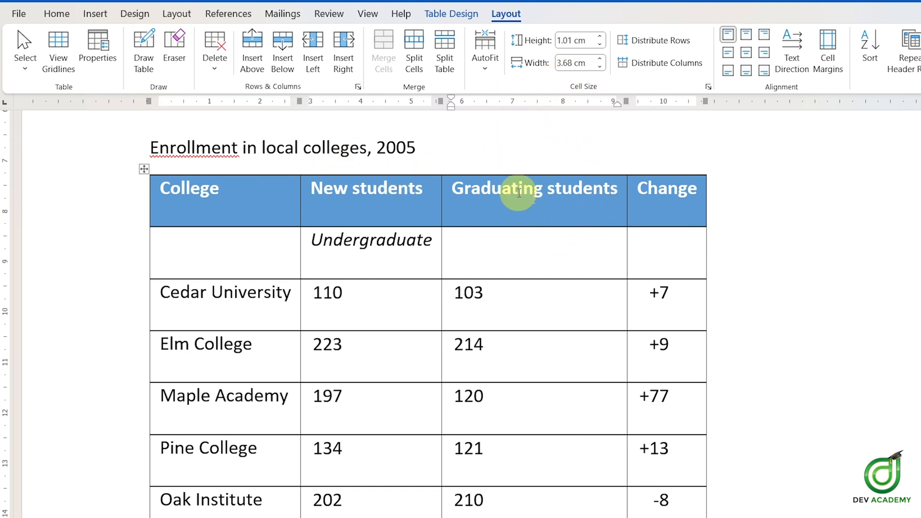
click(481, 75)
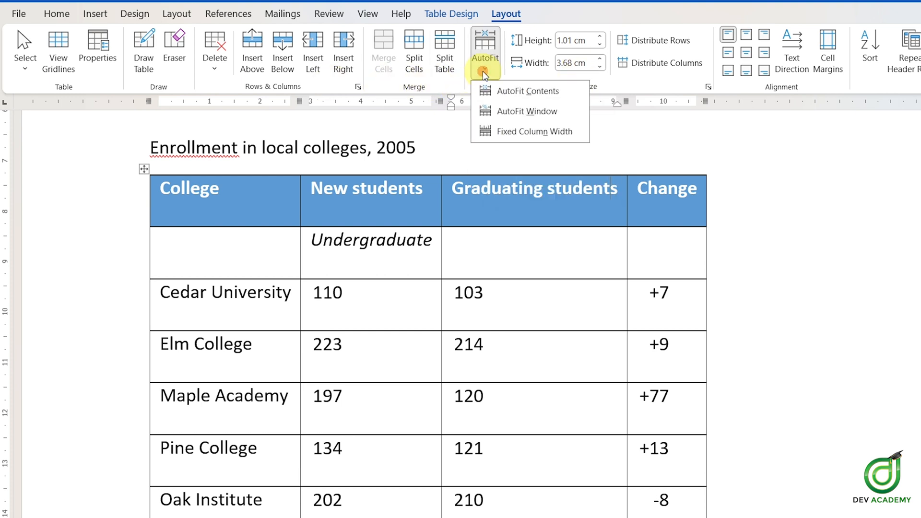
click(511, 132)
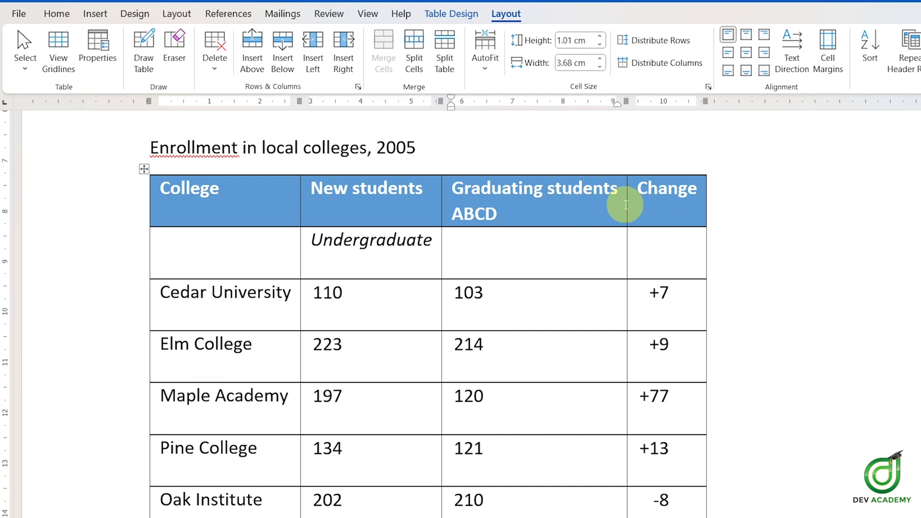
click(483, 74)
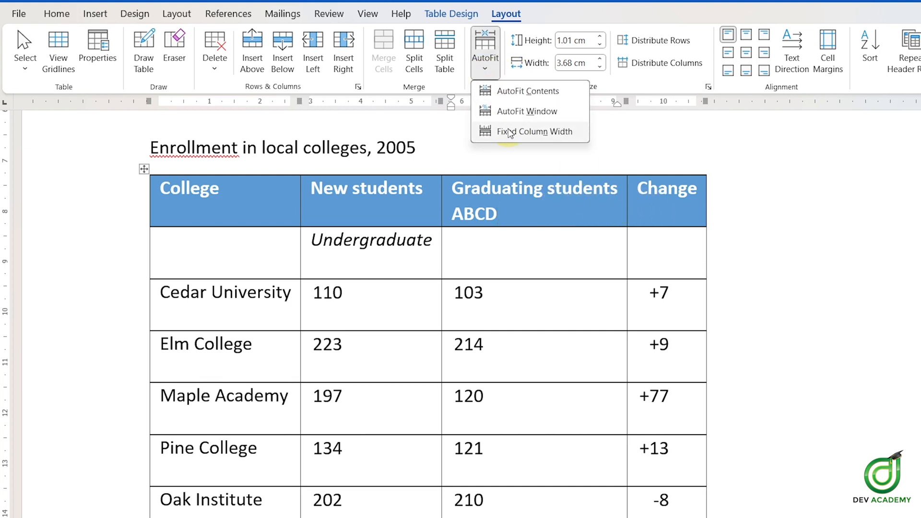
click(496, 71)
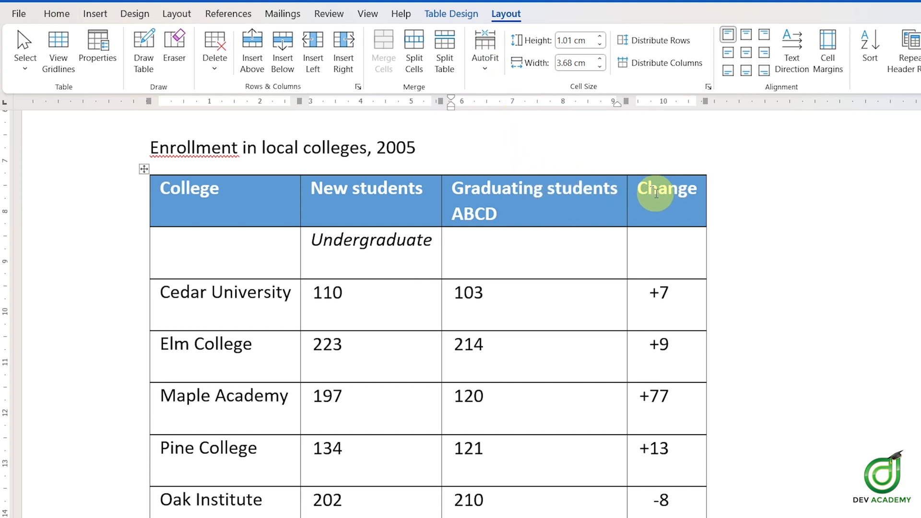
click(501, 74)
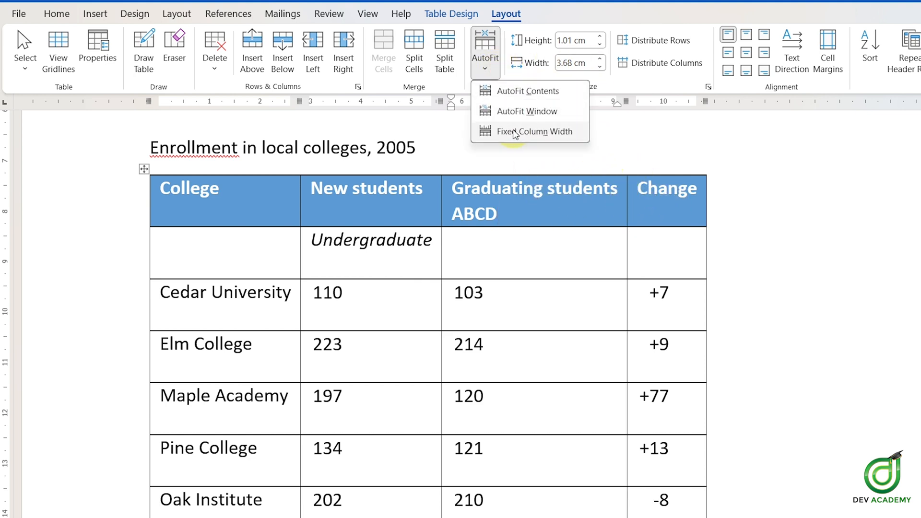
click(492, 62)
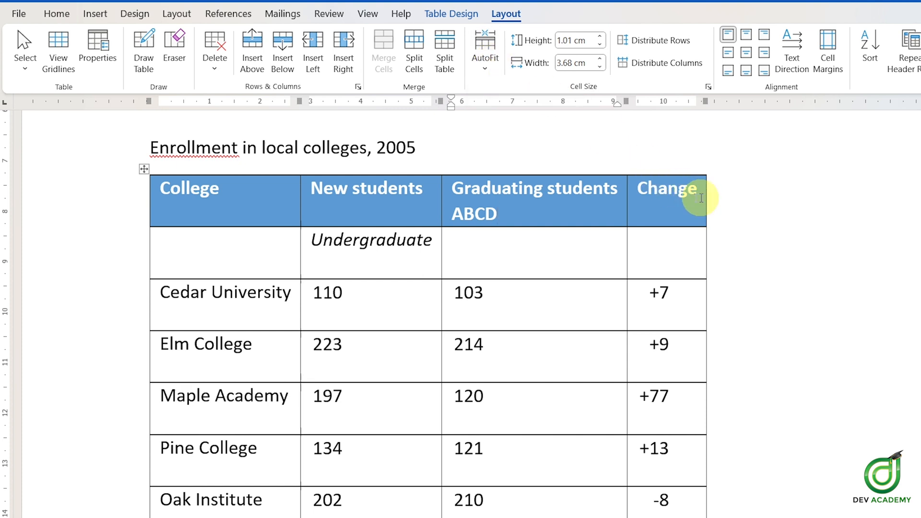
Step: Append a long run of filler letters to the Graduating students heading to test the fixed column width
click(541, 206)
text(DGFDGDGD)
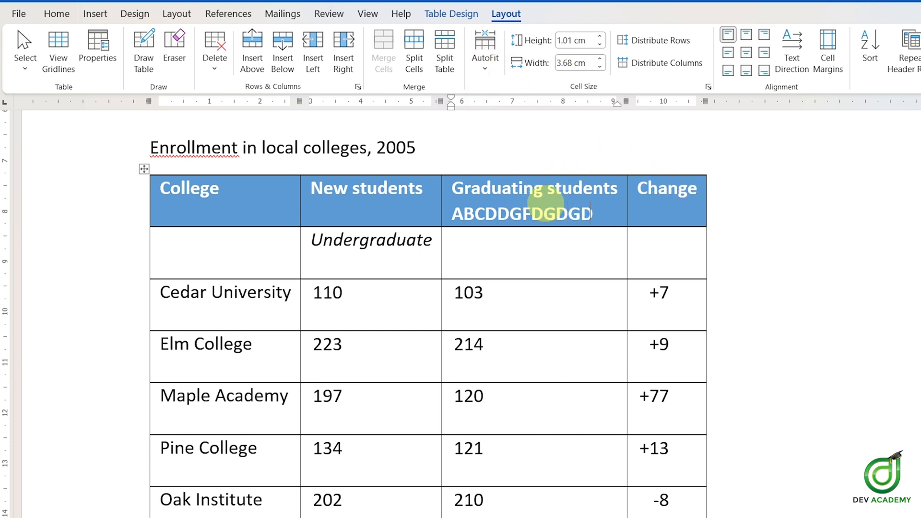
text(HDDDDDDDDDDDDDDDDD)
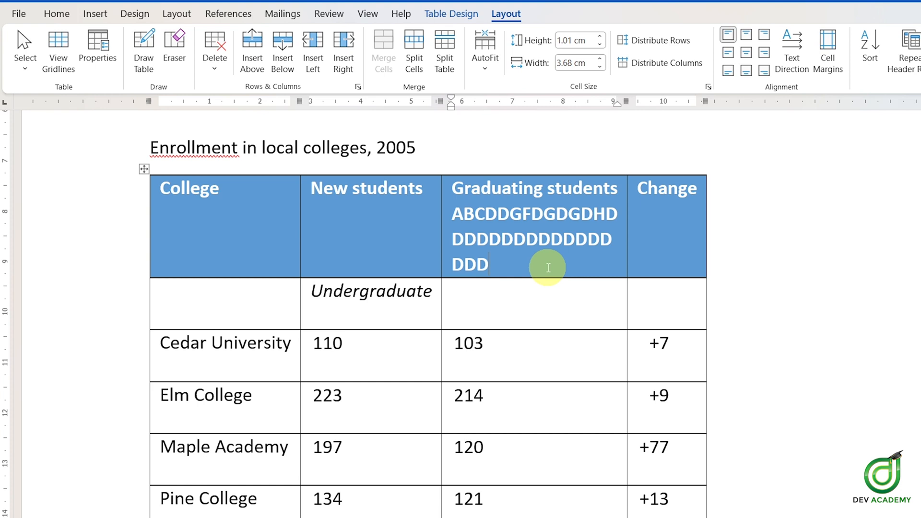
Step: Delete the filler letters from the Graduating students heading, leaving Graduating s
key(BackSpace)
key(BackSpace)
key(BackSpace)
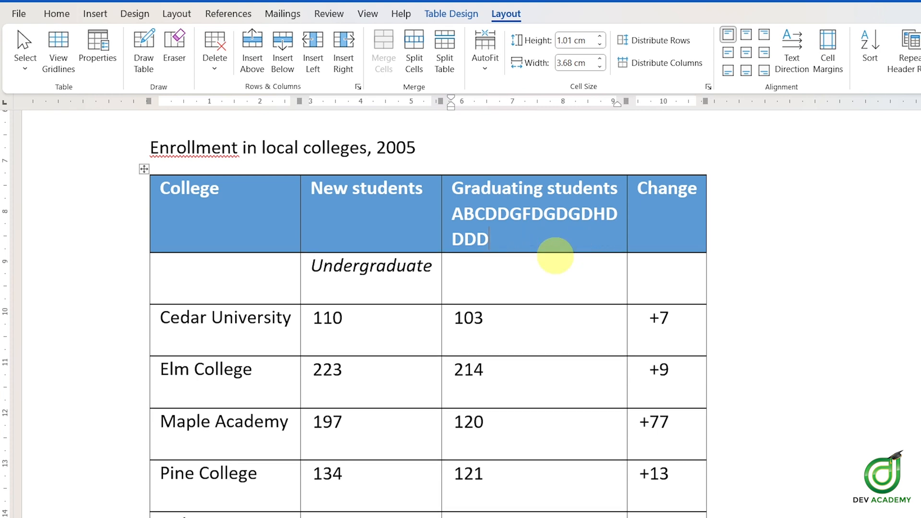
key(BackSpace)
key(BackSpace)
key(BackSpace)
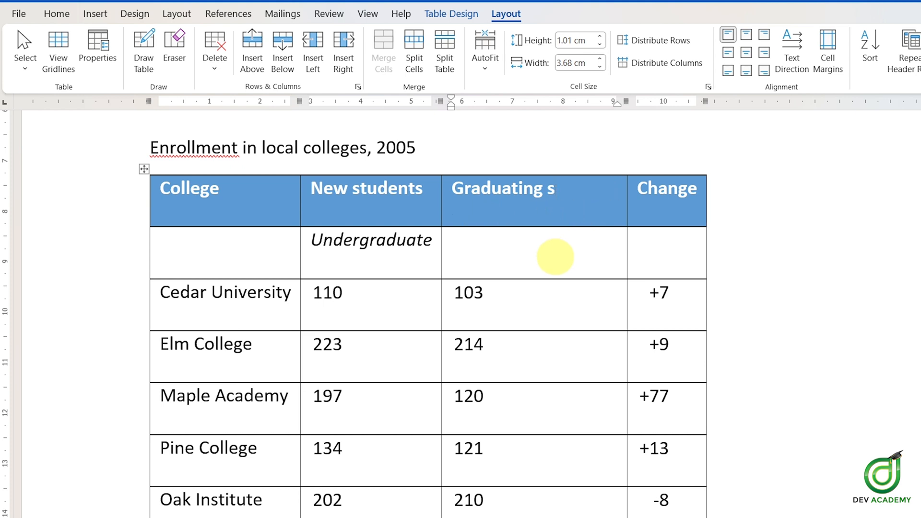
Step: Fit the table's columns to their contents with AutoFit Contents
click(581, 195)
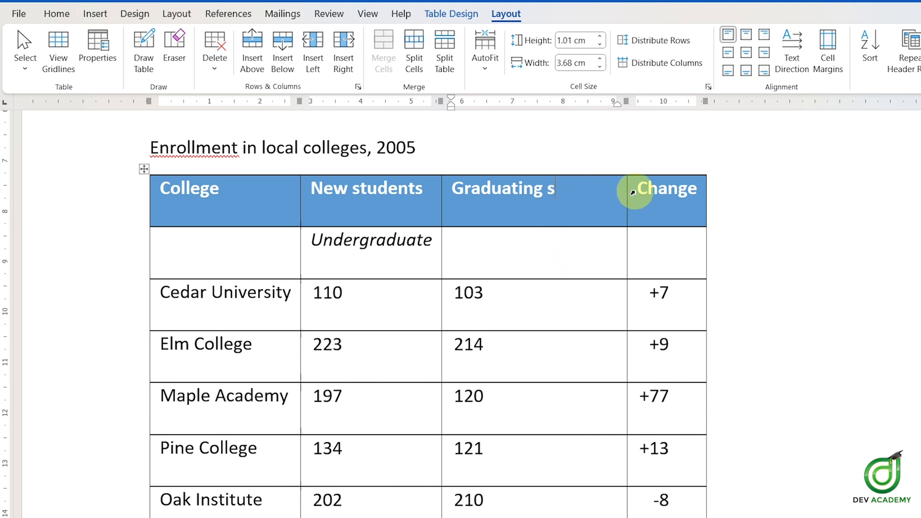
click(490, 70)
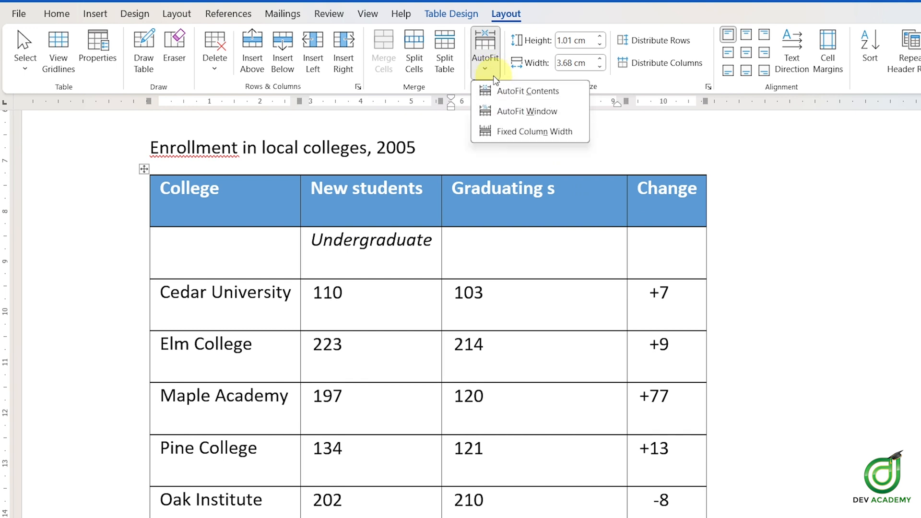
click(549, 217)
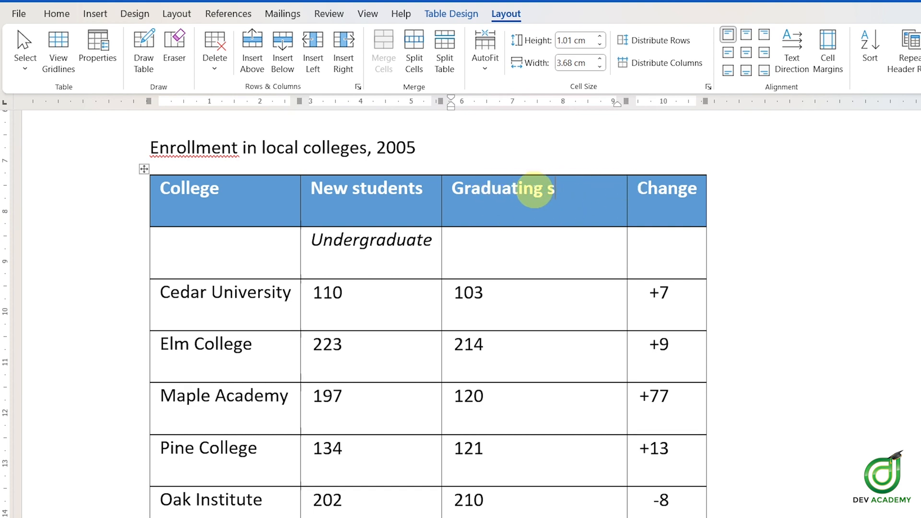
click(485, 61)
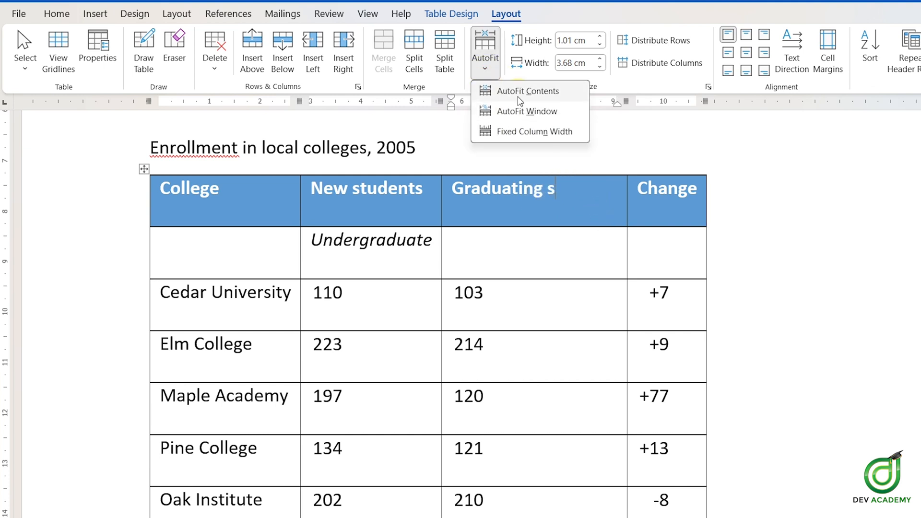
click(519, 95)
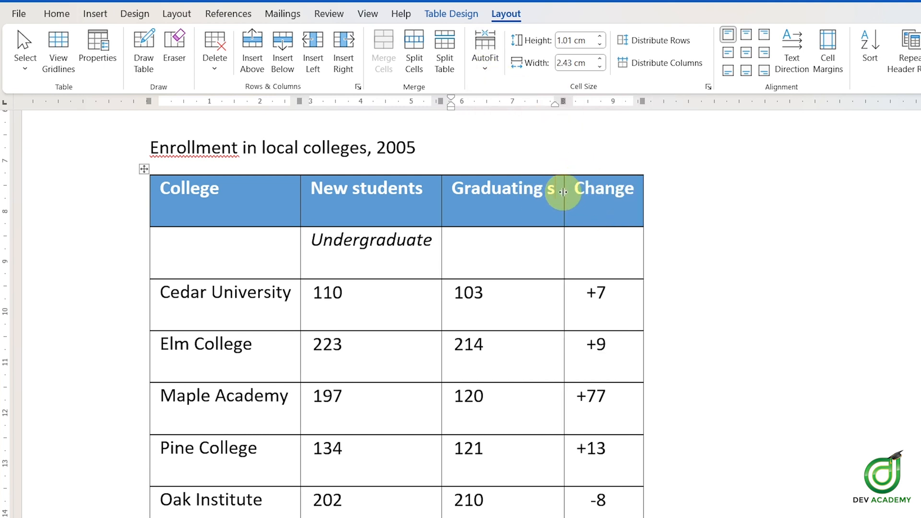
Step: Append FFHFJHYF to the Graduating s heading and set the table to Fixed Column Width
text(FFHFJH)
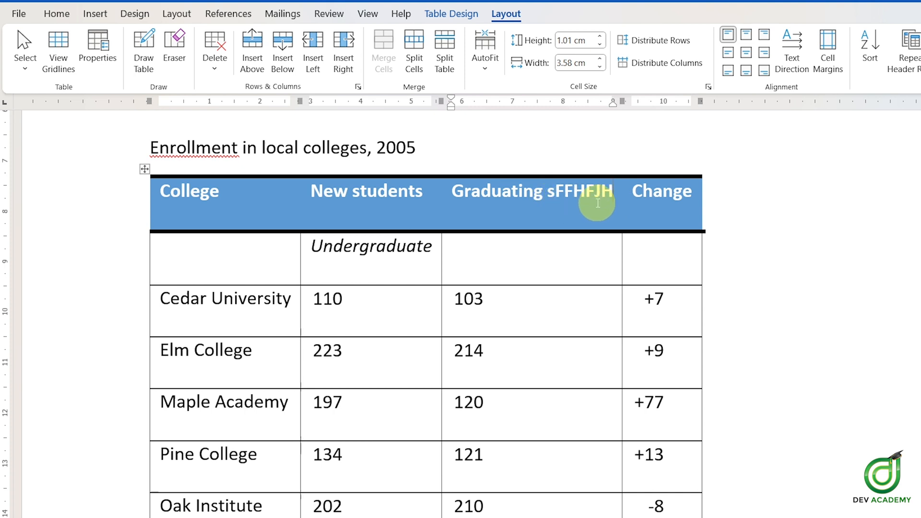
text(YF)
click(485, 57)
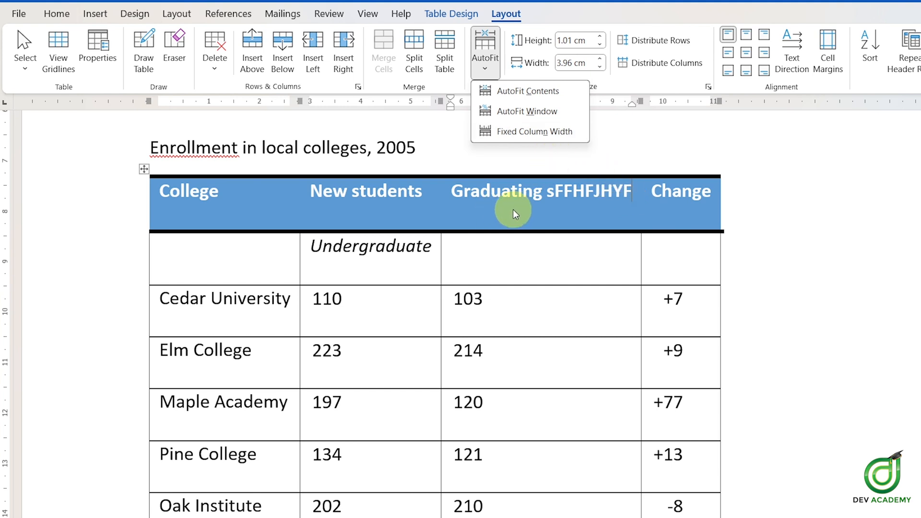
click(534, 132)
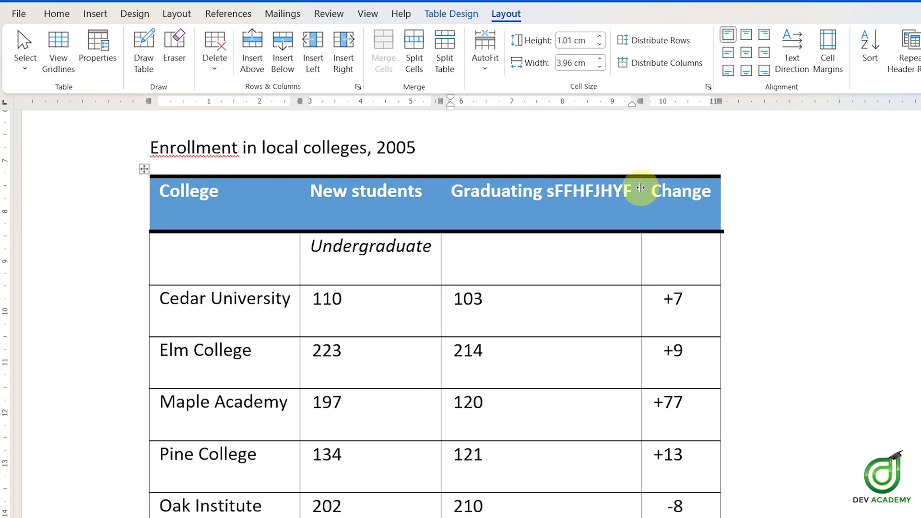
Step: Append VBNVVMVVN to the heading to test text wrapping at the fixed column width
text(VBNVVMVVN)
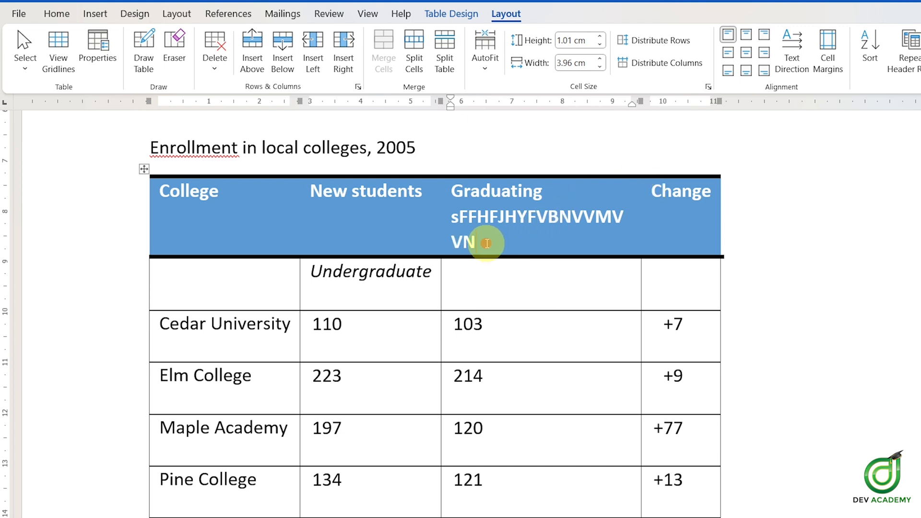
drag(476, 240, 462, 220)
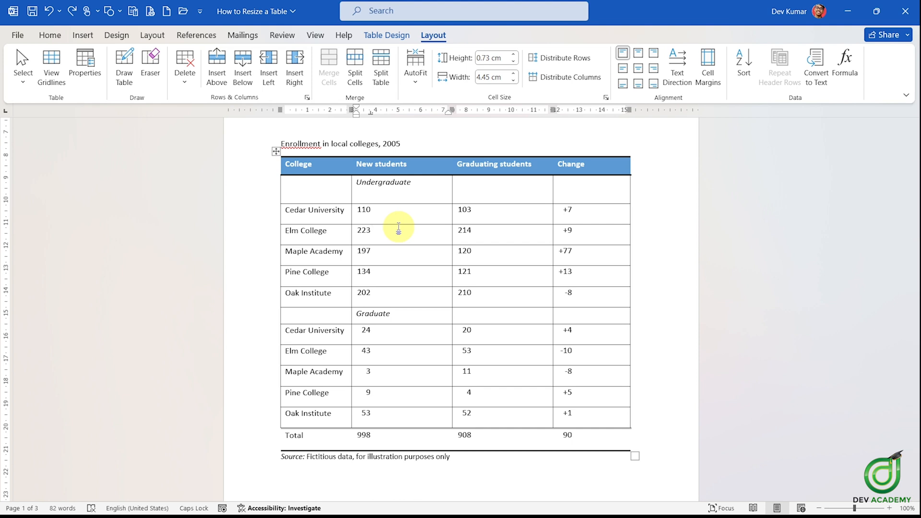
Step: Select the whole table and shrink it from its lower-right resize handle
click(276, 151)
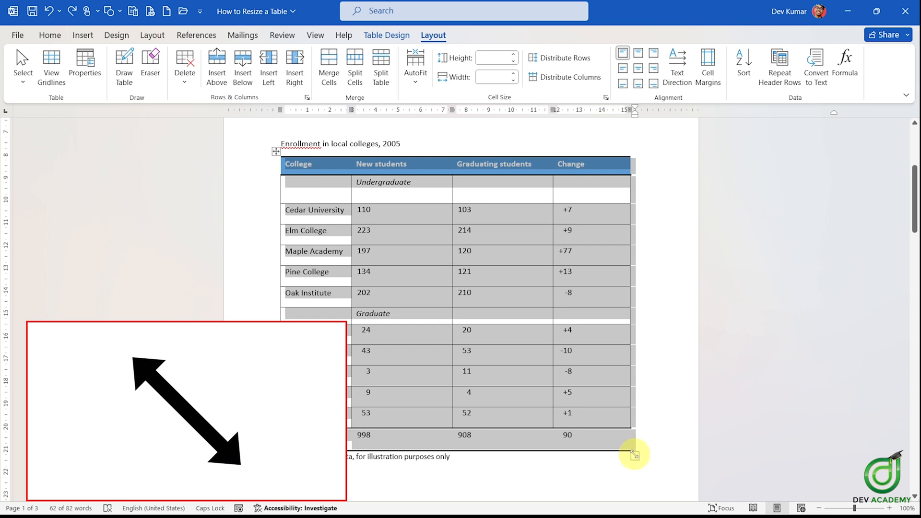
drag(643, 448, 605, 475)
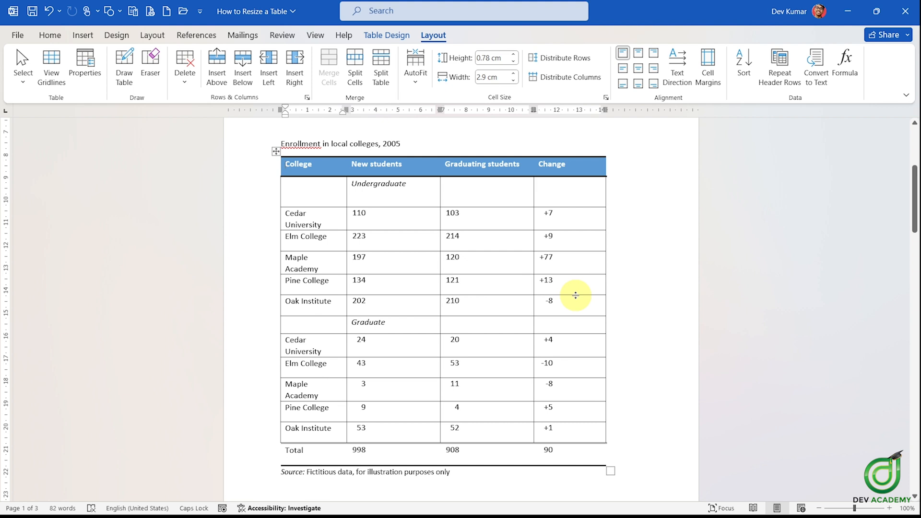
Step: Adjust the border between the Graduating students and Change columns slightly
mouse_move(576, 294)
mouse_down()
mouse_move(582, 315)
mouse_move(582, 298)
mouse_up()
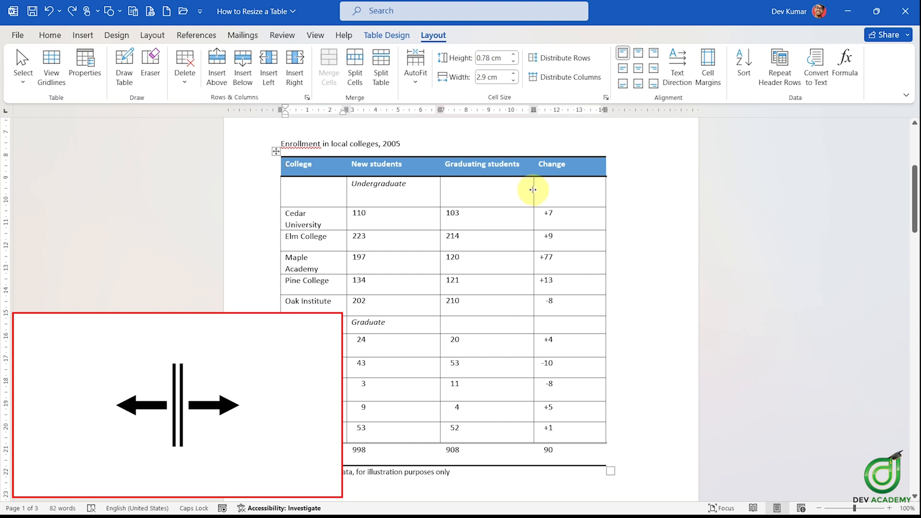
drag(533, 190, 570, 190)
drag(537, 190, 530, 189)
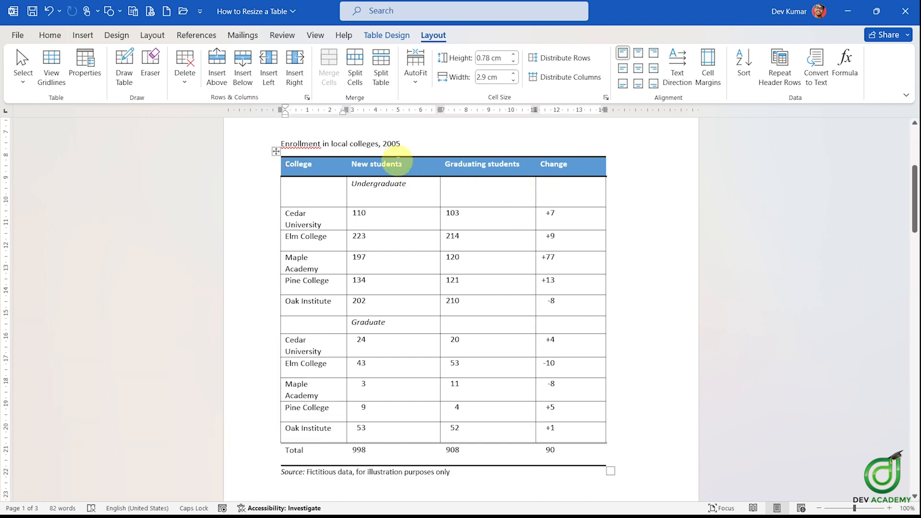
Step: Select the whole table and distribute its columns and rows evenly
click(275, 151)
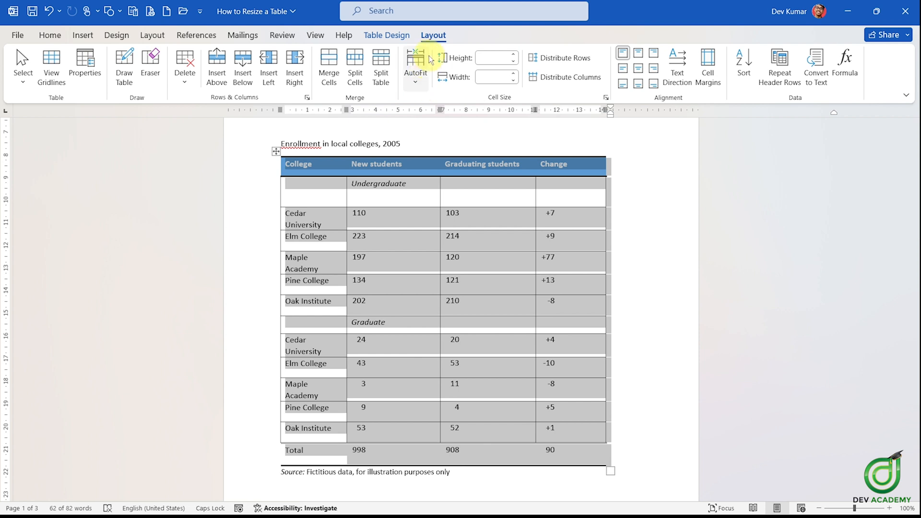
click(580, 85)
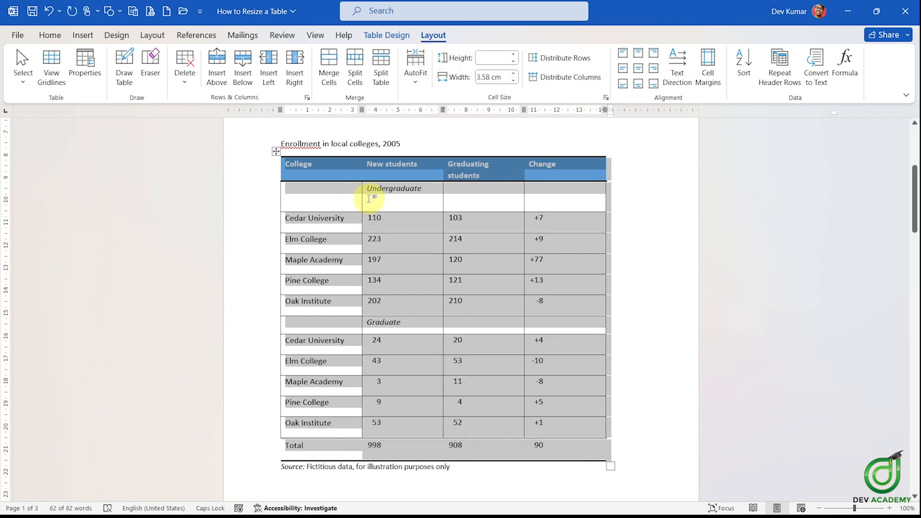
click(566, 59)
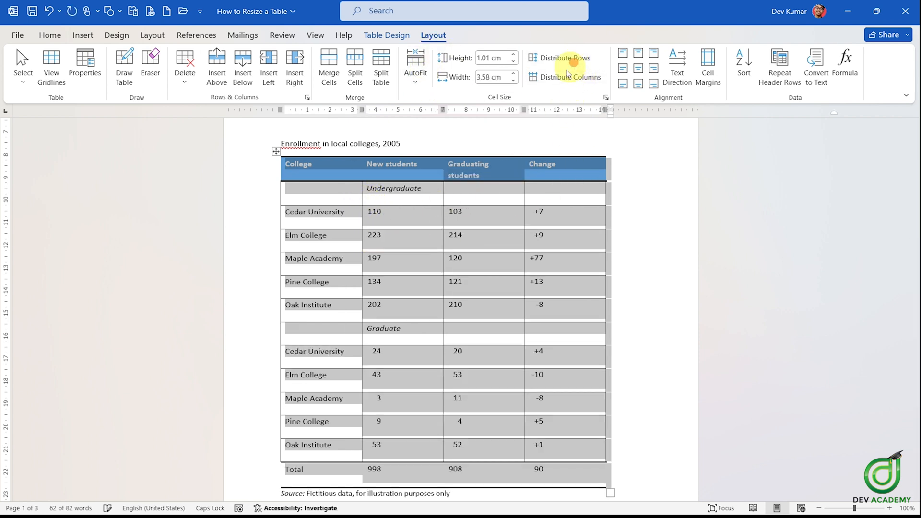
click(412, 197)
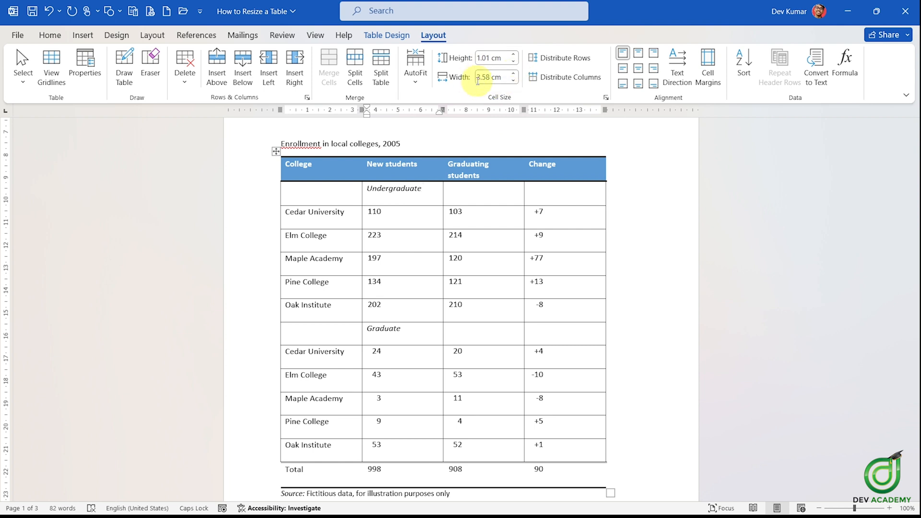
Step: Stretch the table across the page width with AutoFit Window
click(416, 77)
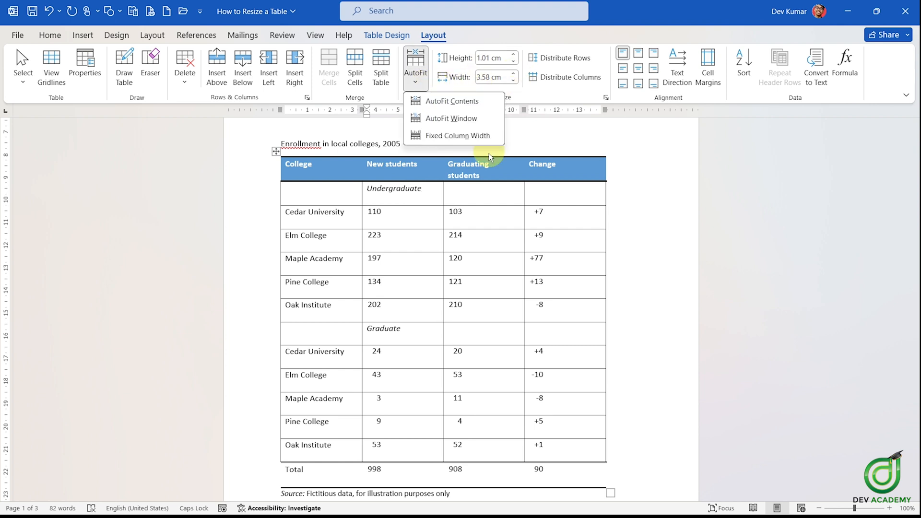
click(481, 120)
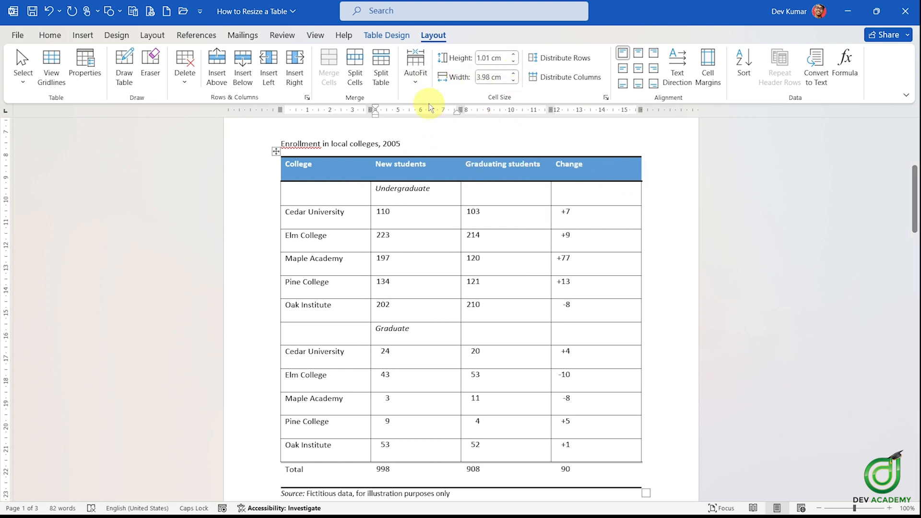
Step: Fit the table's columns to their contents with AutoFit Contents
click(424, 84)
click(438, 114)
click(421, 85)
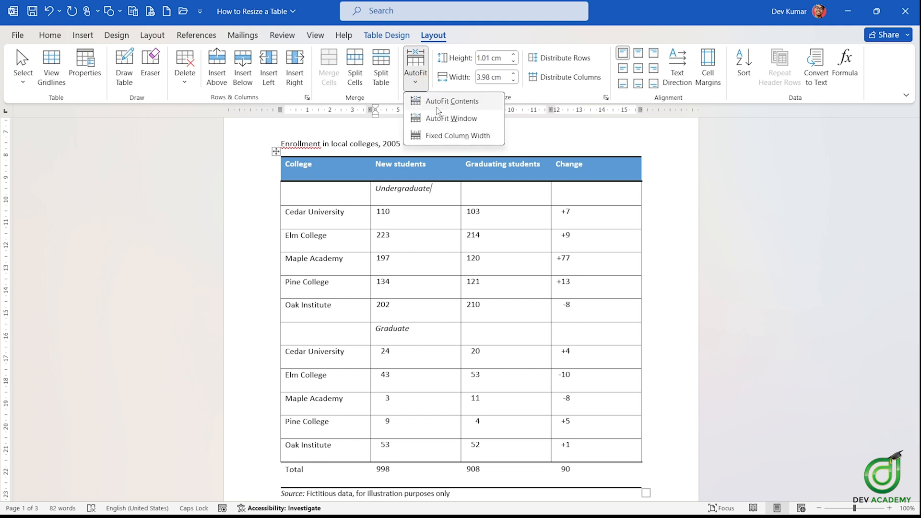
click(442, 104)
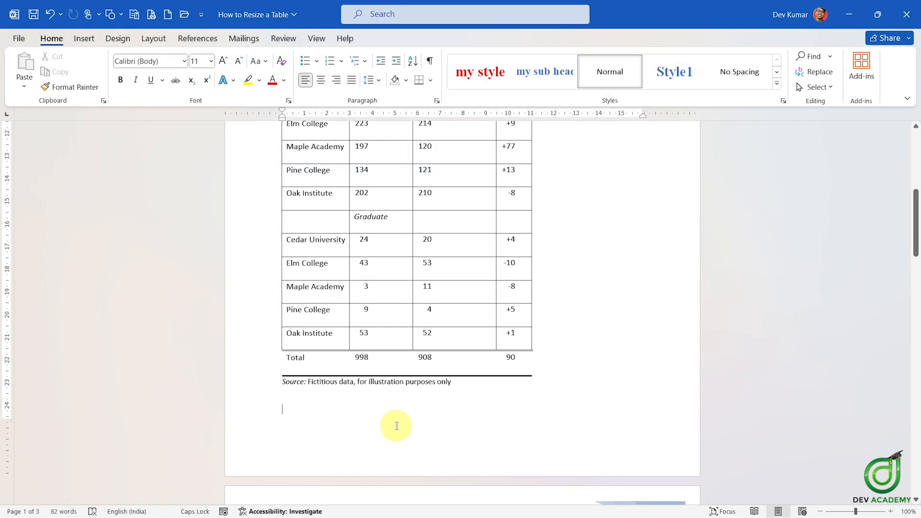
scroll(402, 418, up, 3)
scroll(402, 417, up, 1)
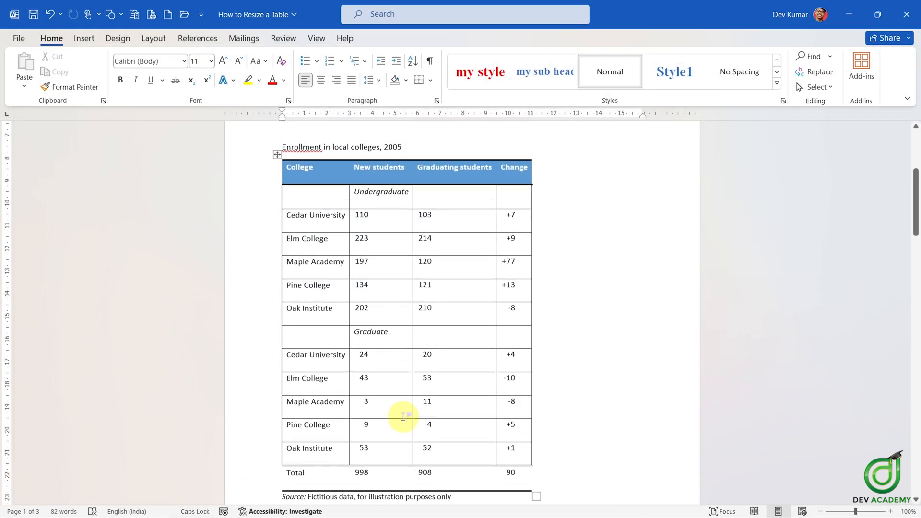